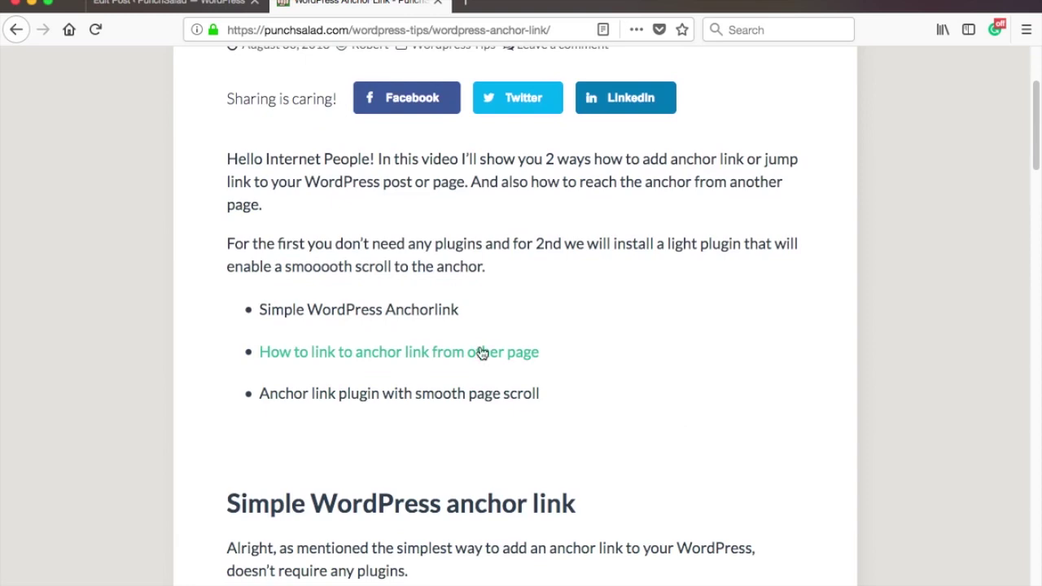
Step: Follow the 'How to link to anchor link from other page' bullet link and open the anchored address in a new tab
{"action": "left_click", "coordinate": [479, 361]}
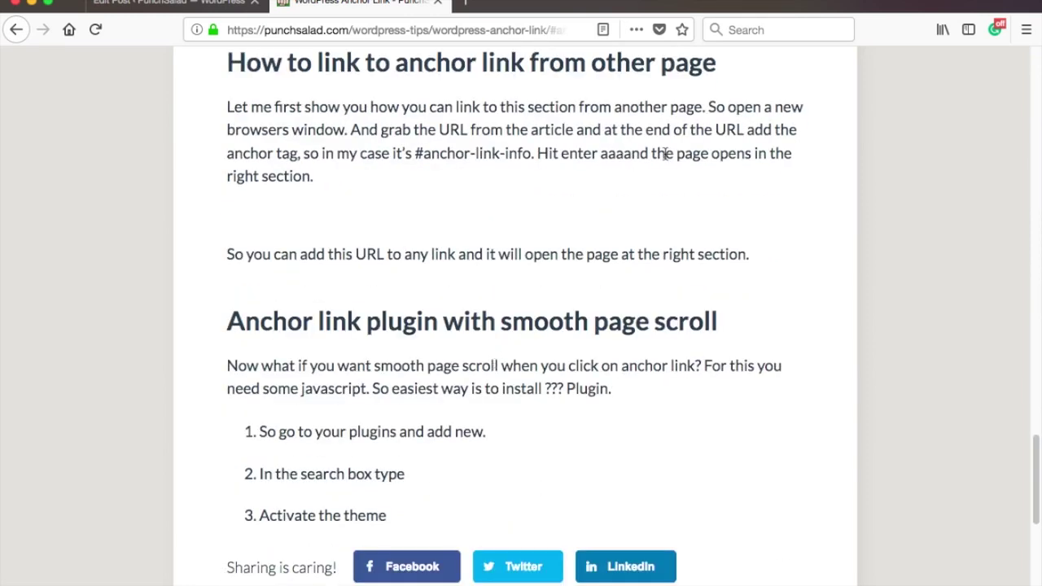
{"action": "left_click_drag", "start_coordinate": [705, 70], "coordinate": [716, 96]}
{"action": "key", "text": "super+t"}
{"action": "type", "text": "https://punchsalad.com/wordpress-tips/wordpress-anchor-link/#anchor-link-info"}
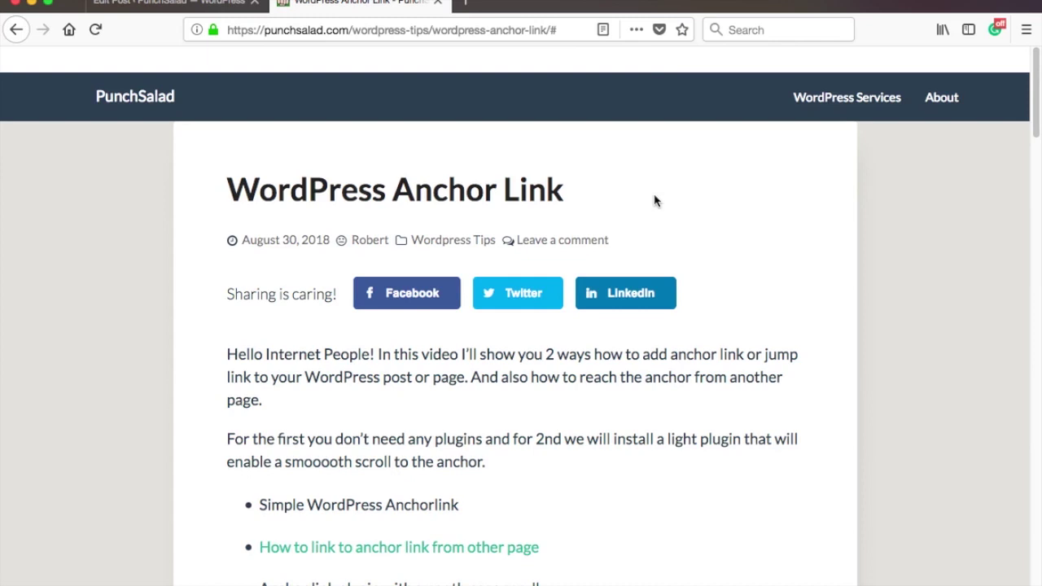
Step: Follow the bullet link again and highlight the section heading it lands on
{"action": "scroll", "coordinate": [657, 200], "scroll_direction": "down", "scroll_amount": 3}
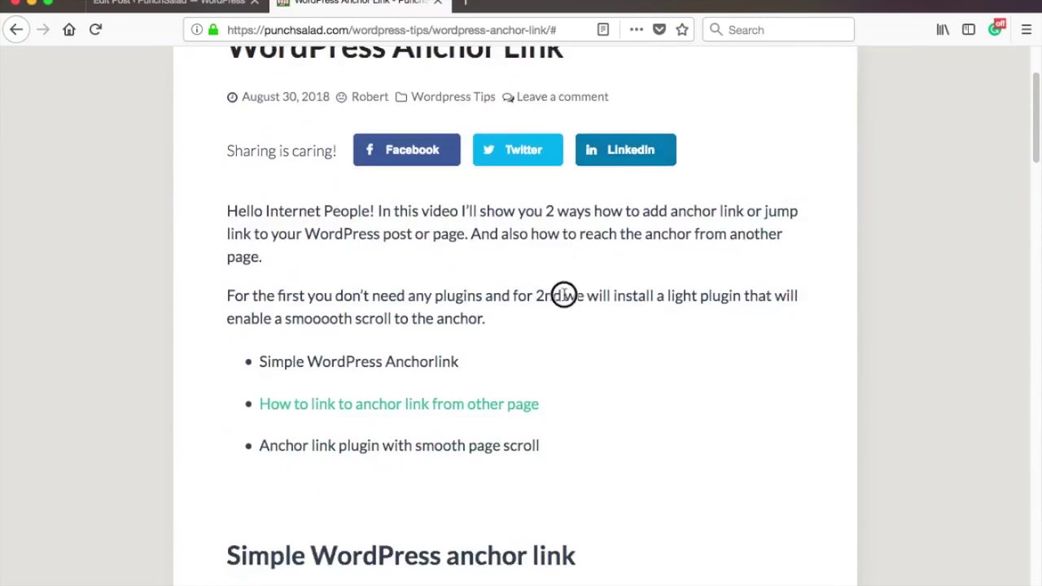
{"action": "left_click", "coordinate": [512, 403]}
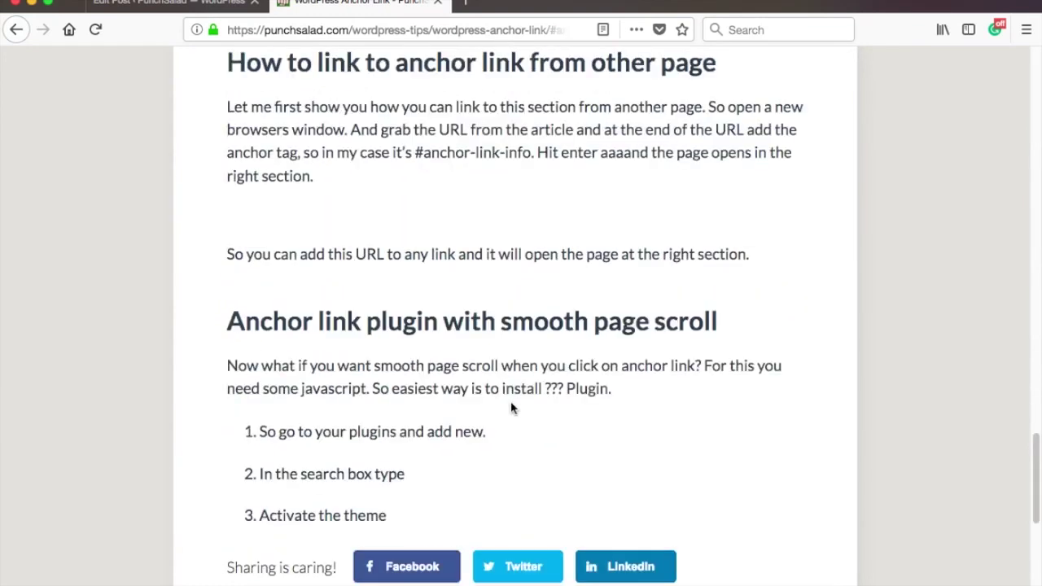
{"action": "left_click_drag", "start_coordinate": [231, 62], "coordinate": [784, 49]}
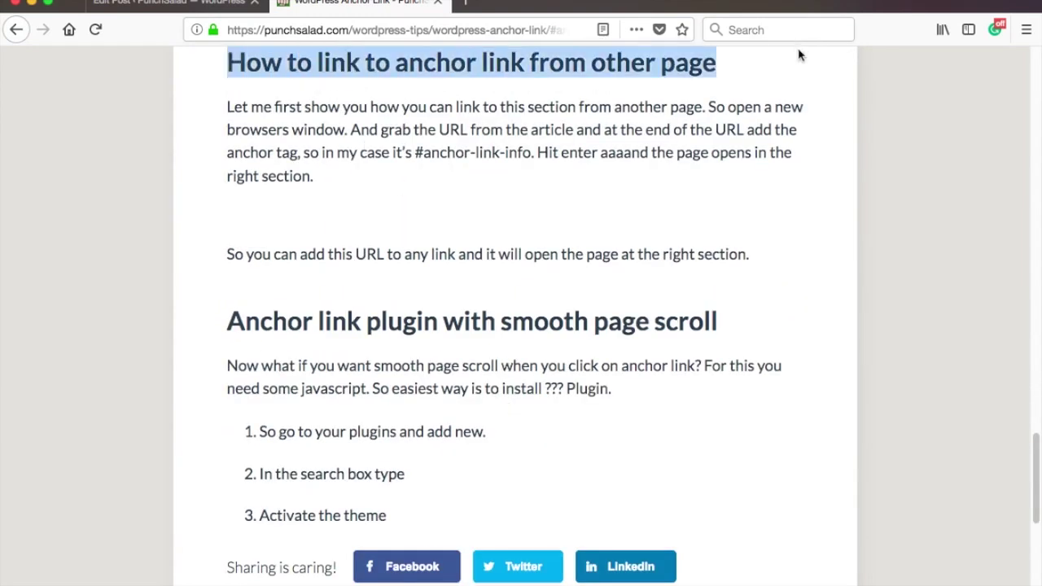
{"action": "left_click", "coordinate": [669, 77]}
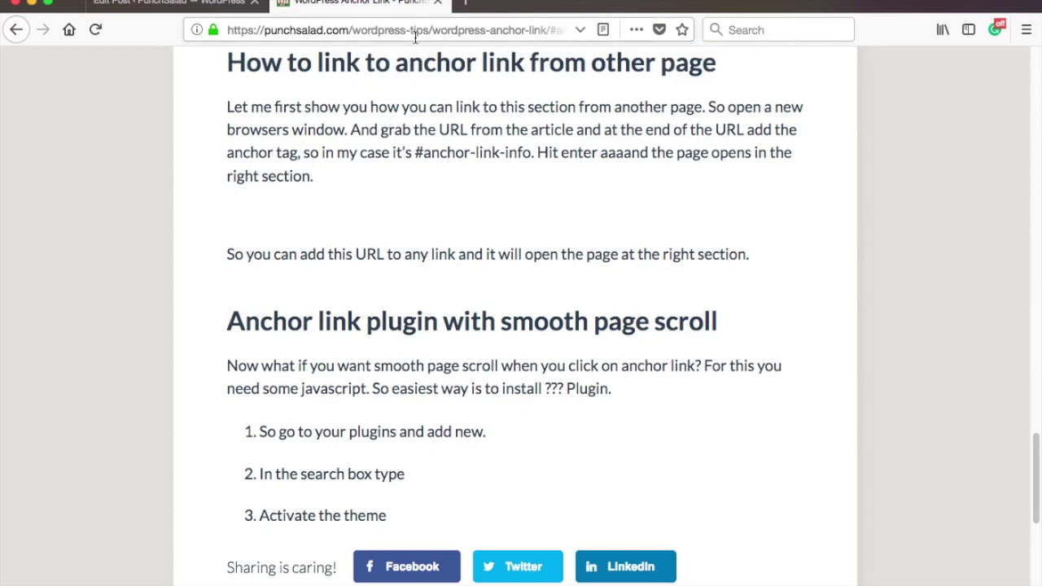
{"action": "left_click", "coordinate": [508, 30]}
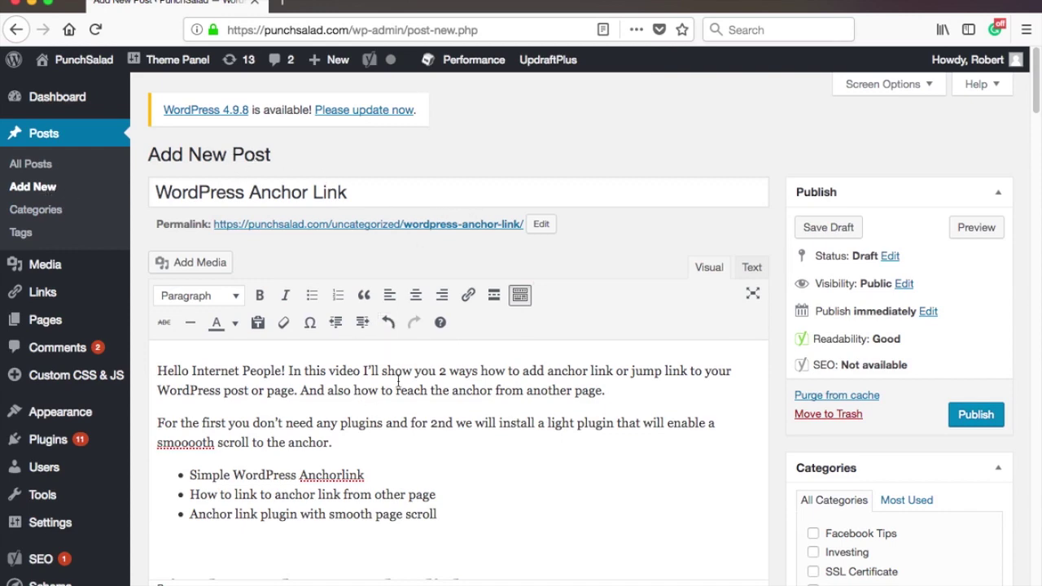
Step: Link the second bullet's text to #anchor-link-info
{"action": "scroll", "coordinate": [398, 380], "scroll_direction": "down", "scroll_amount": 3}
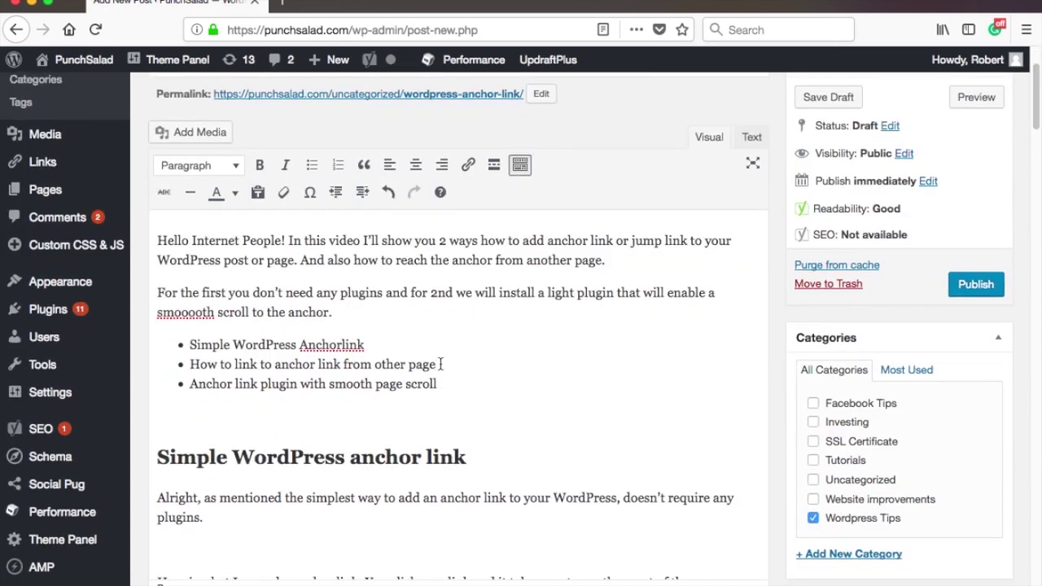
{"action": "left_click_drag", "start_coordinate": [437, 364], "coordinate": [191, 364]}
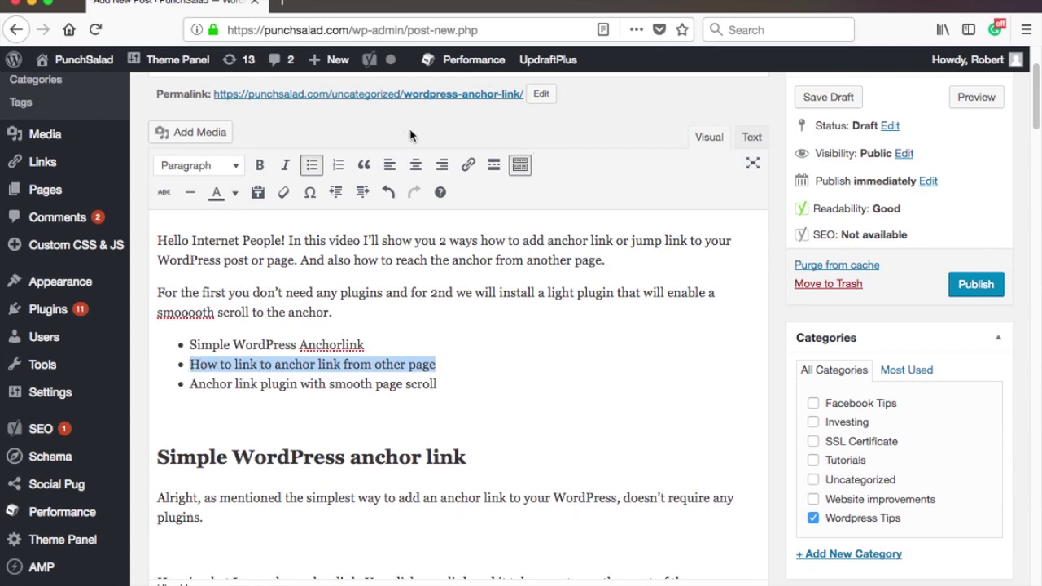
{"action": "left_click", "coordinate": [470, 166]}
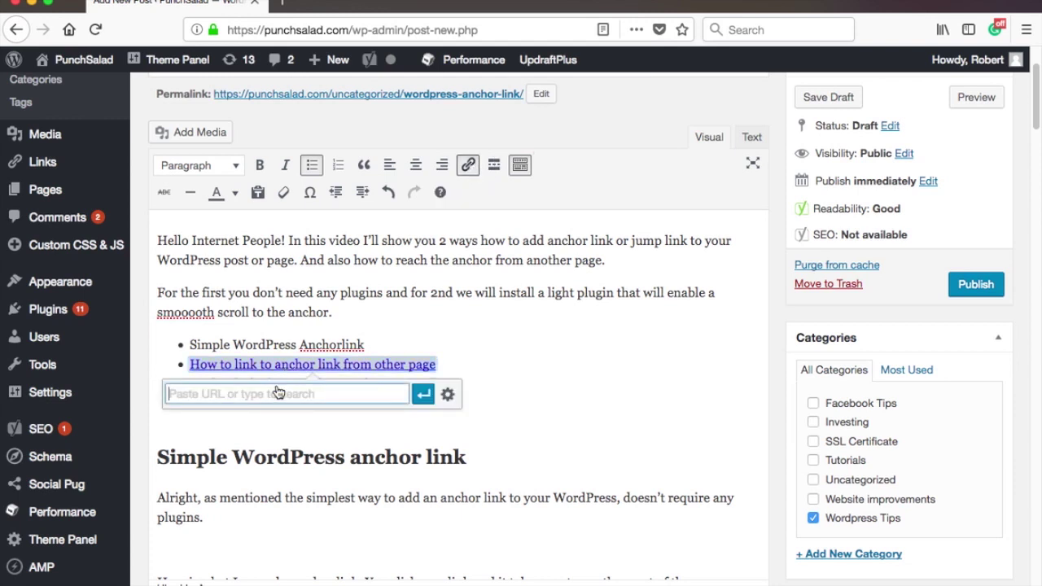
{"action": "left_click", "coordinate": [271, 394]}
{"action": "type", "text": "#"}
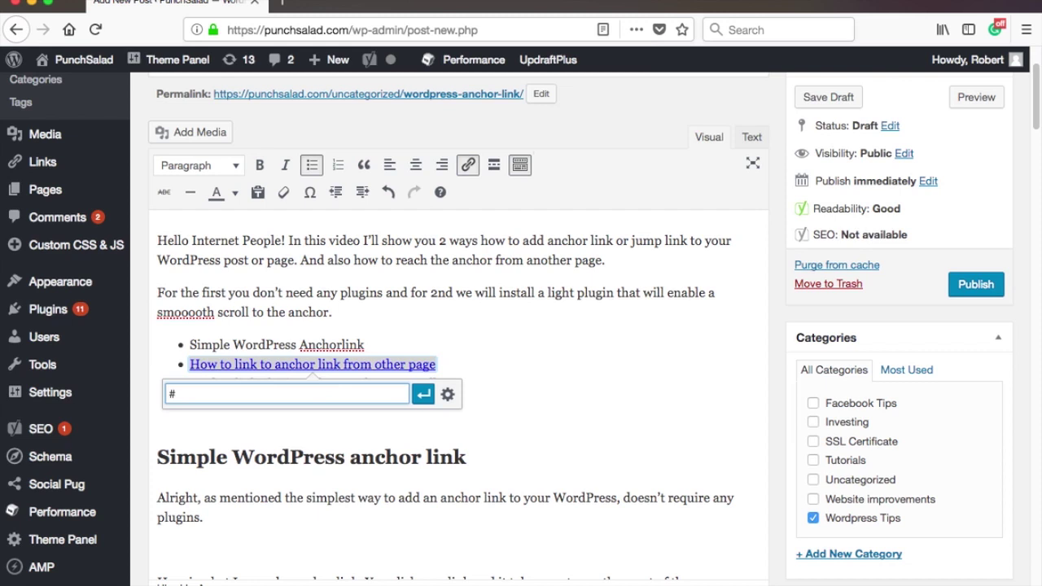
{"action": "type", "text": "anchor-link-info"}
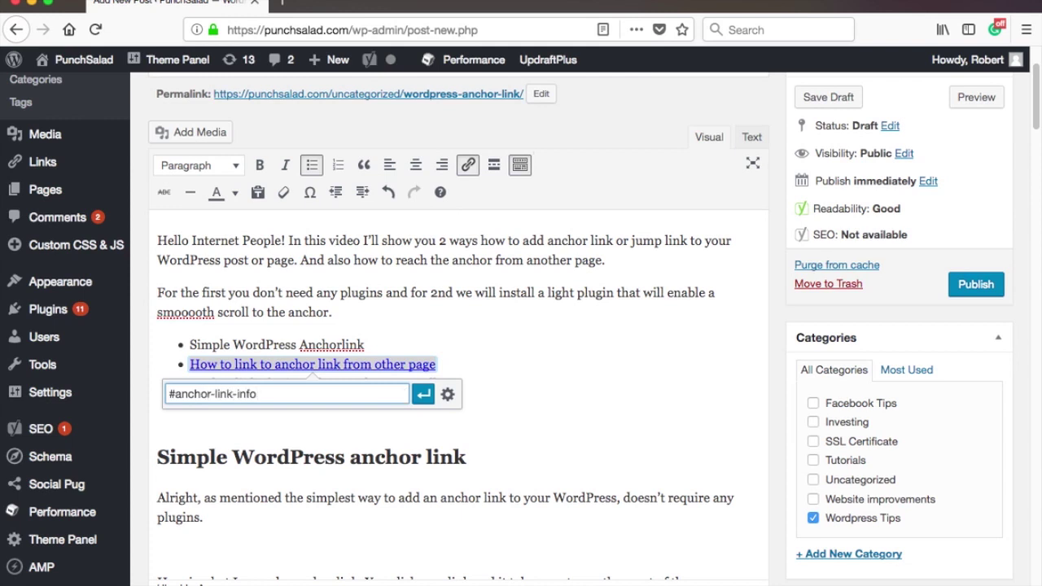
{"action": "left_click", "coordinate": [423, 394]}
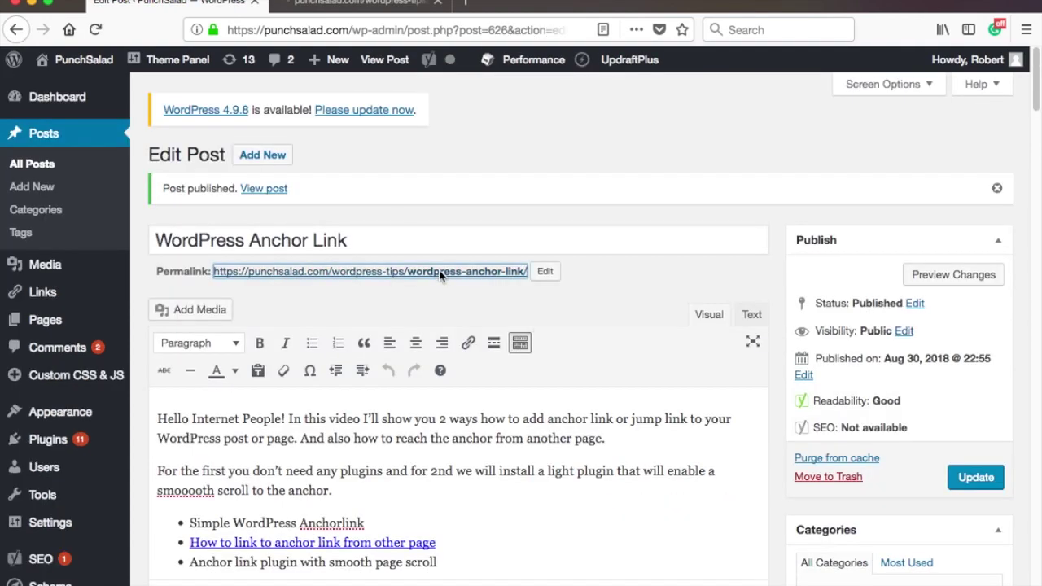
Step: View the published post, click the bullet link and check the address ends with #anchor-link-info
{"action": "left_click", "coordinate": [439, 271]}
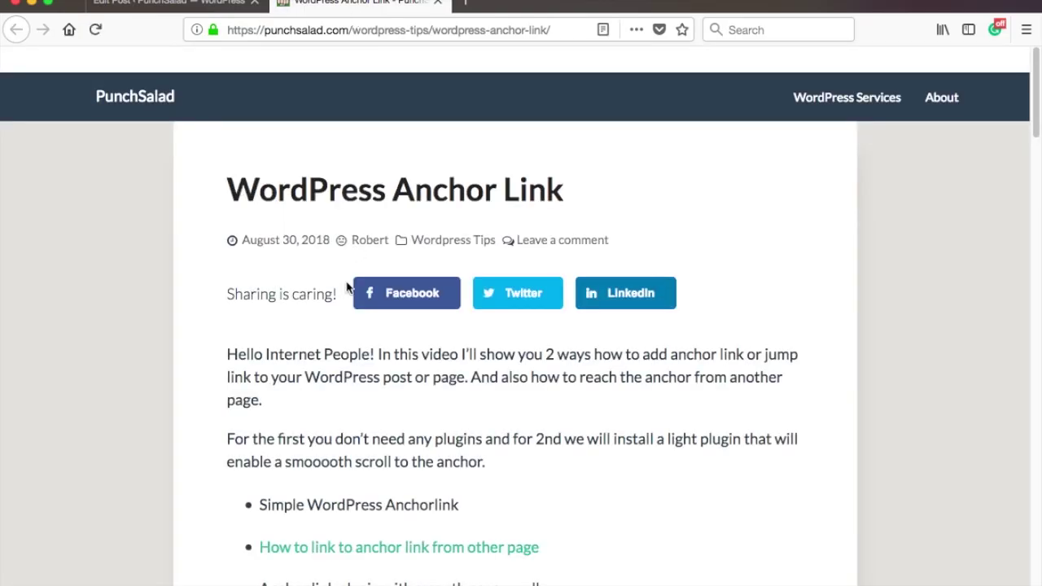
{"action": "scroll", "coordinate": [398, 440], "scroll_direction": "down", "scroll_amount": 2}
{"action": "left_click", "coordinate": [413, 497]}
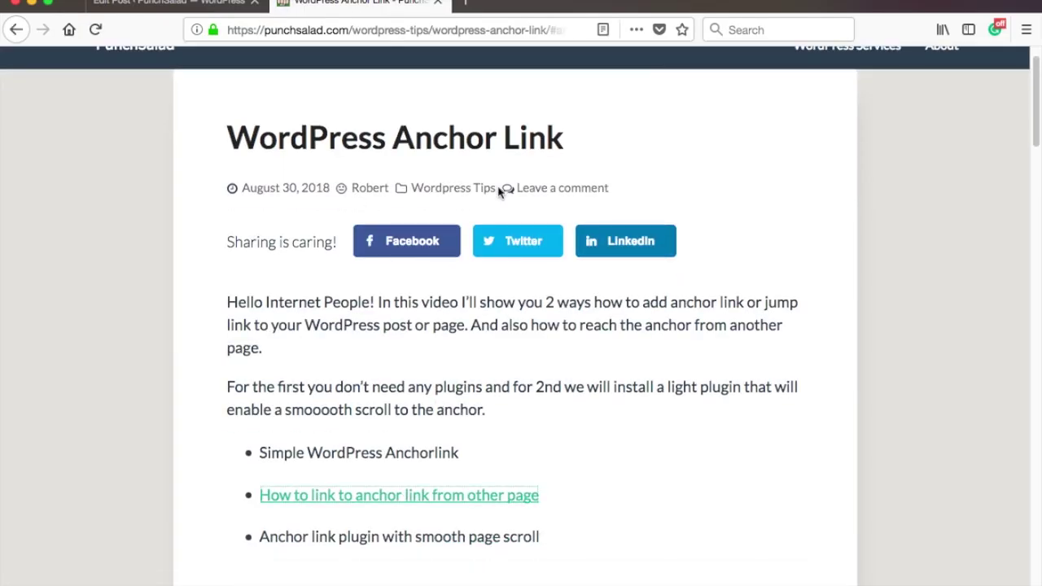
{"action": "left_click_drag", "start_coordinate": [523, 30], "coordinate": [568, 30]}
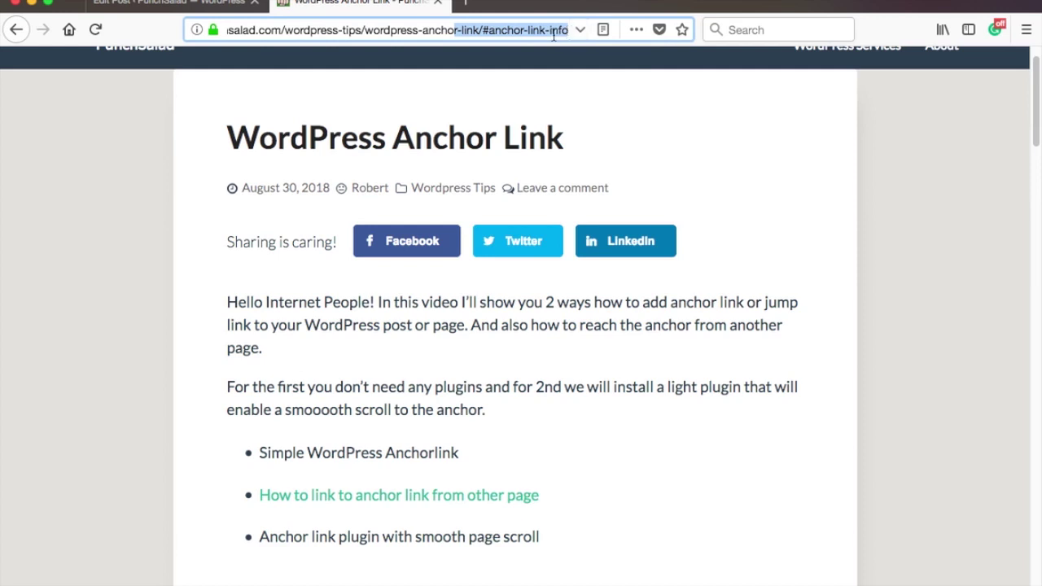
{"action": "left_click", "coordinate": [541, 30]}
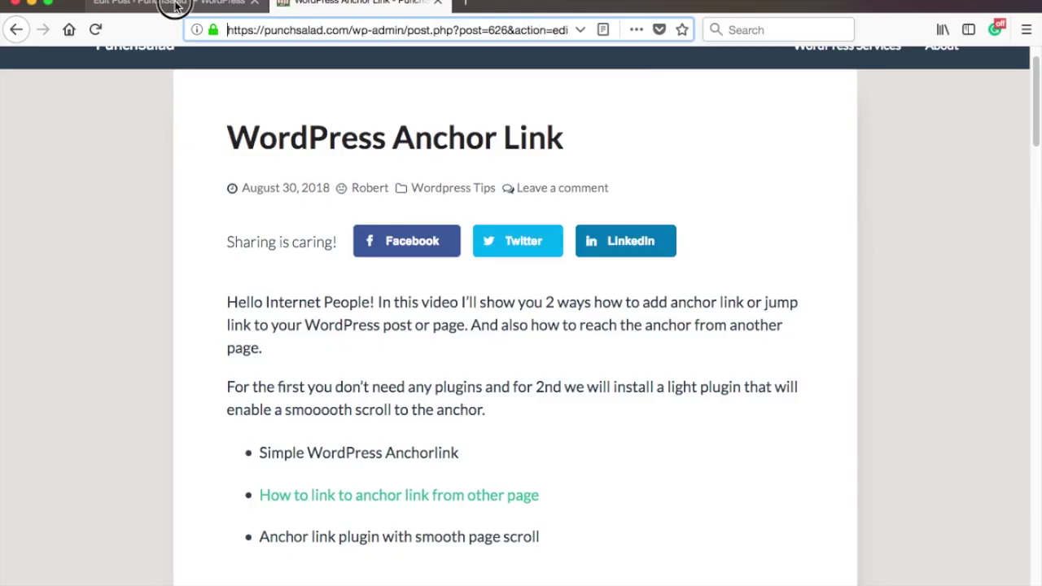
Step: Select the 'How to link to anchor link from other page' heading and switch the editor to the Text (HTML) view
{"action": "scroll", "coordinate": [439, 362], "scroll_direction": "down", "scroll_amount": 5}
{"action": "scroll", "coordinate": [439, 362], "scroll_direction": "down", "scroll_amount": 15}
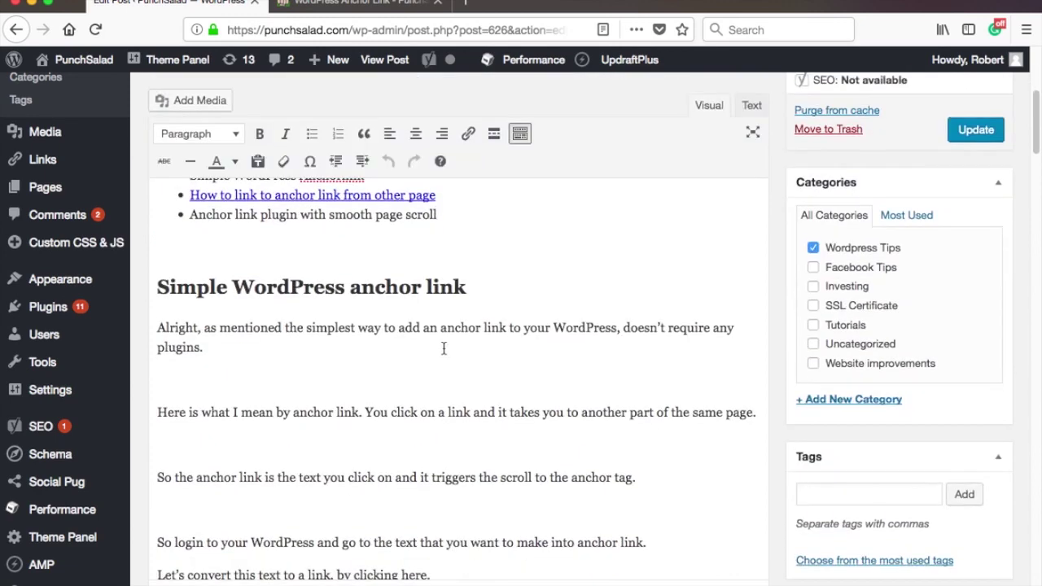
{"action": "scroll", "coordinate": [431, 338], "scroll_direction": "down", "scroll_amount": 15}
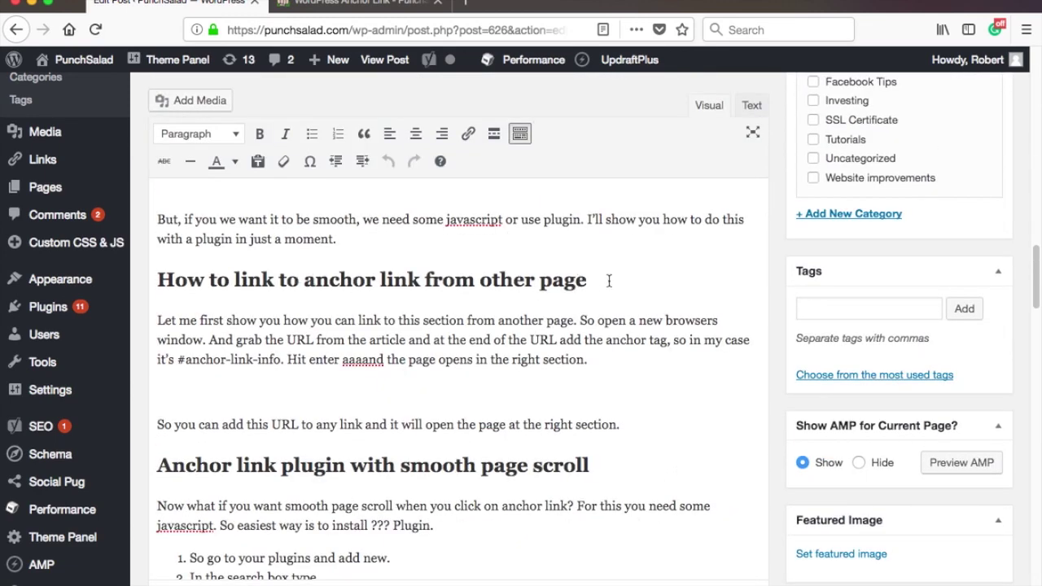
{"action": "left_click_drag", "start_coordinate": [602, 281], "coordinate": [127, 278]}
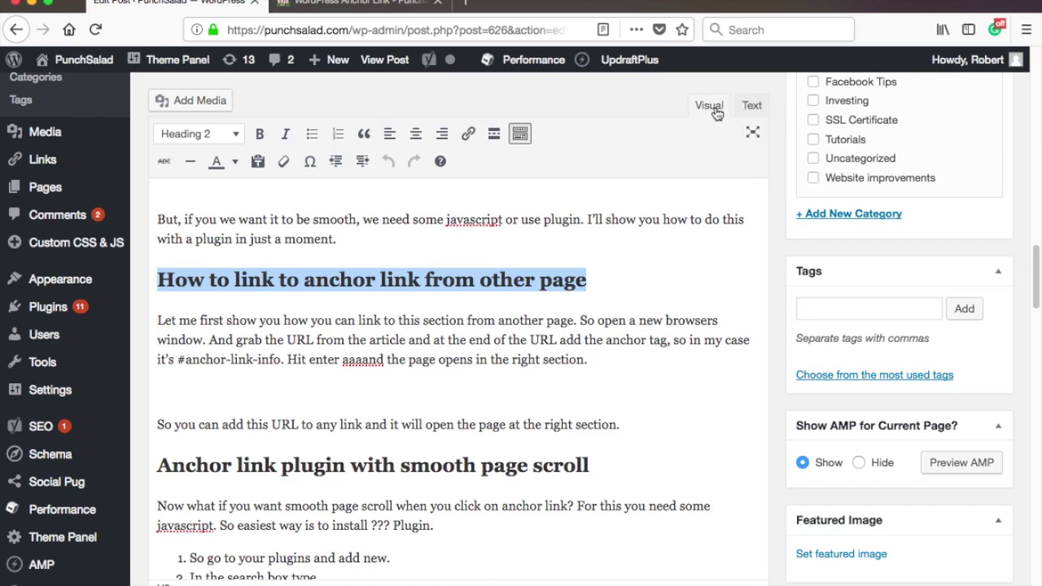
{"action": "left_click", "coordinate": [750, 106]}
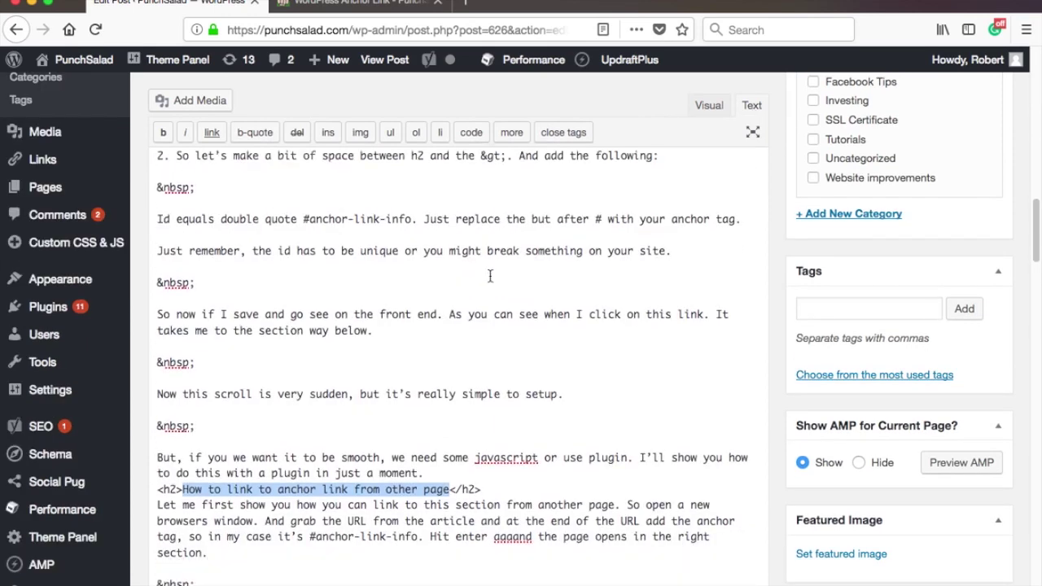
Step: Add id="anchor-link-info" to the heading's <h2> tag and return to the Visual editor
{"action": "left_click", "coordinate": [178, 400]}
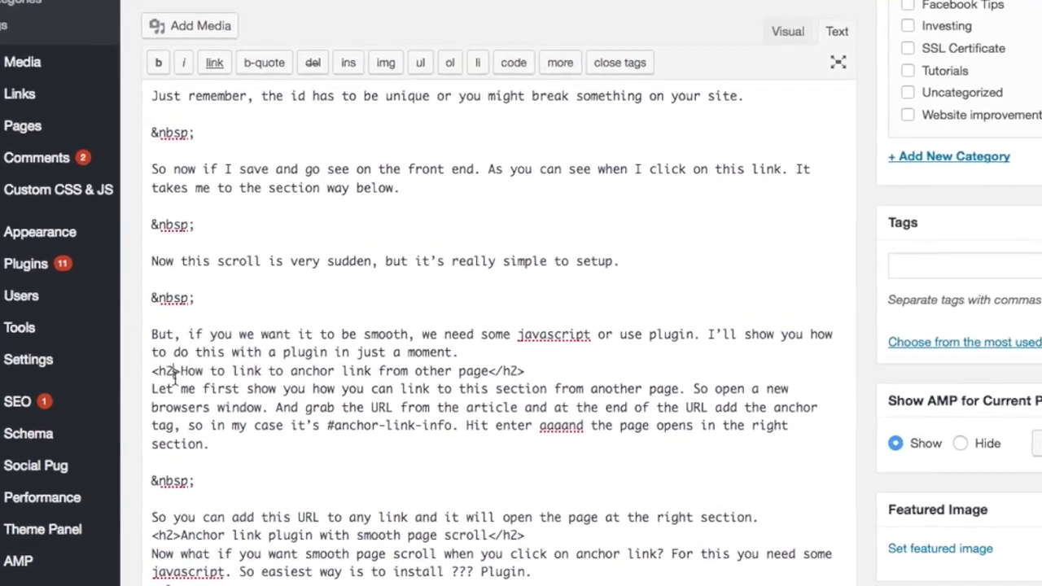
{"action": "type", "text": "="}
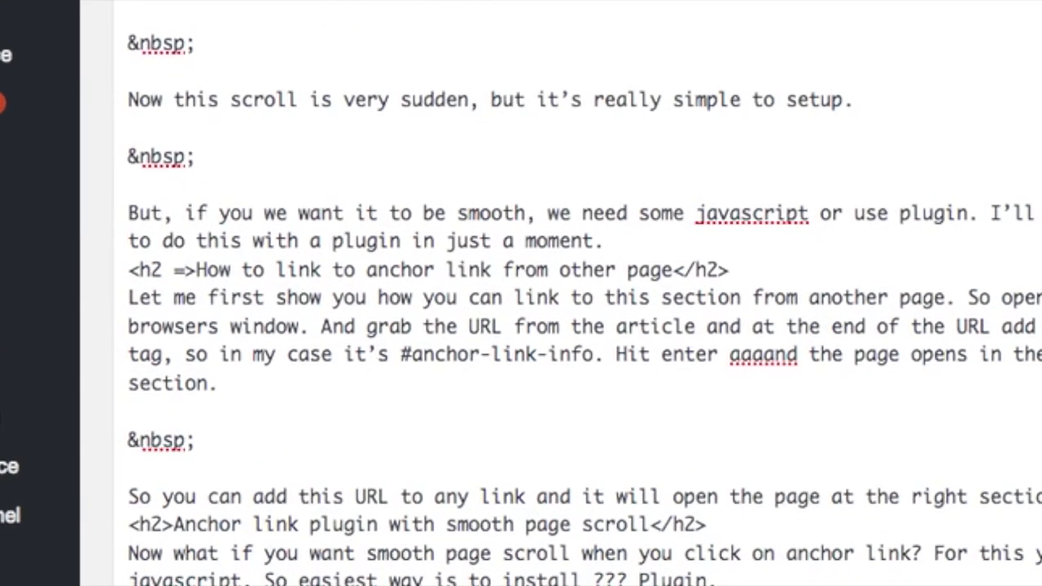
{"action": "key", "text": "BackSpace"}
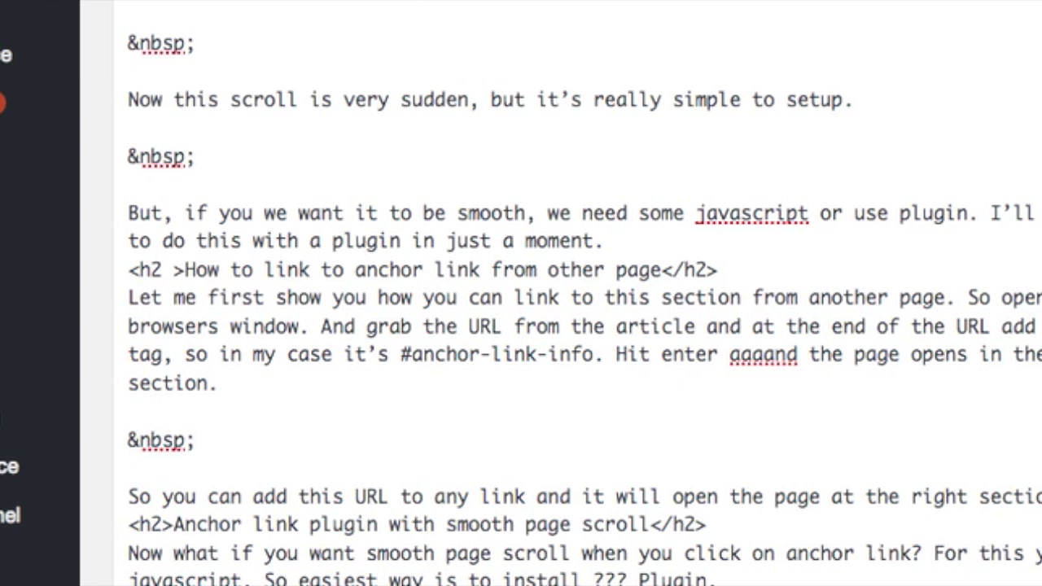
{"action": "type", "text": "id="}
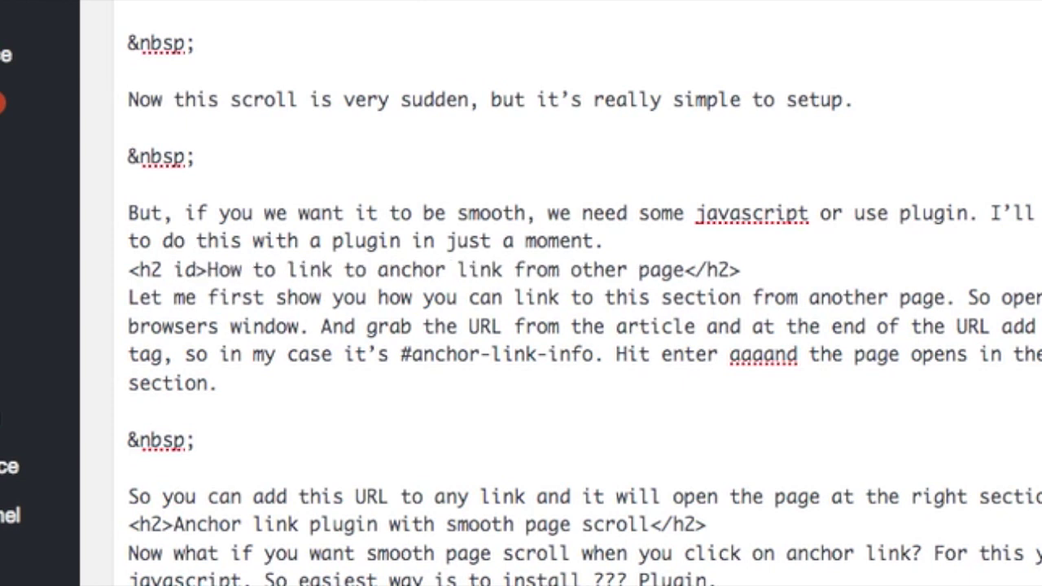
{"action": "type", "text": "\""}
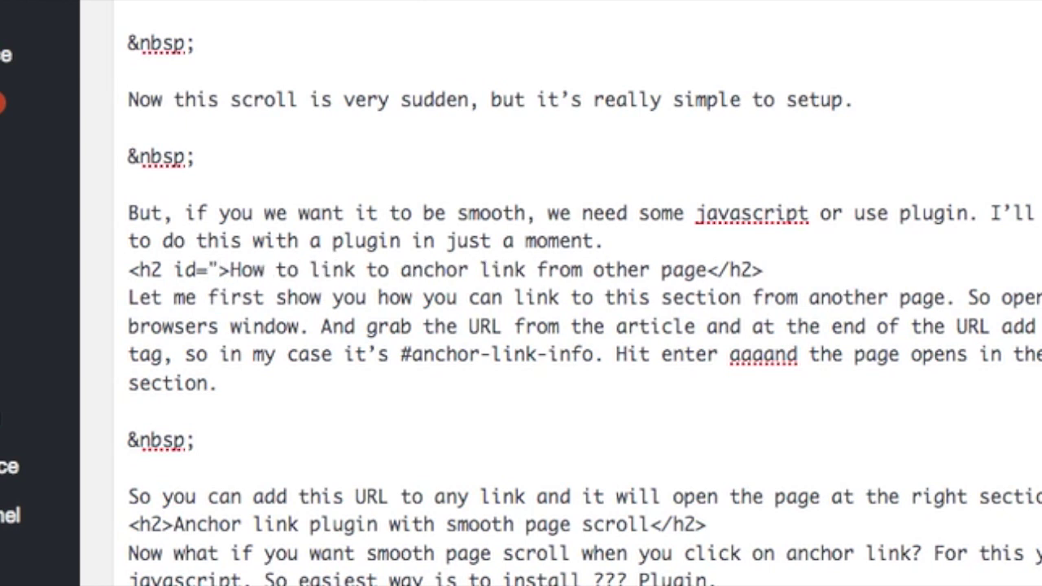
{"action": "type", "text": "anchor-lin"}
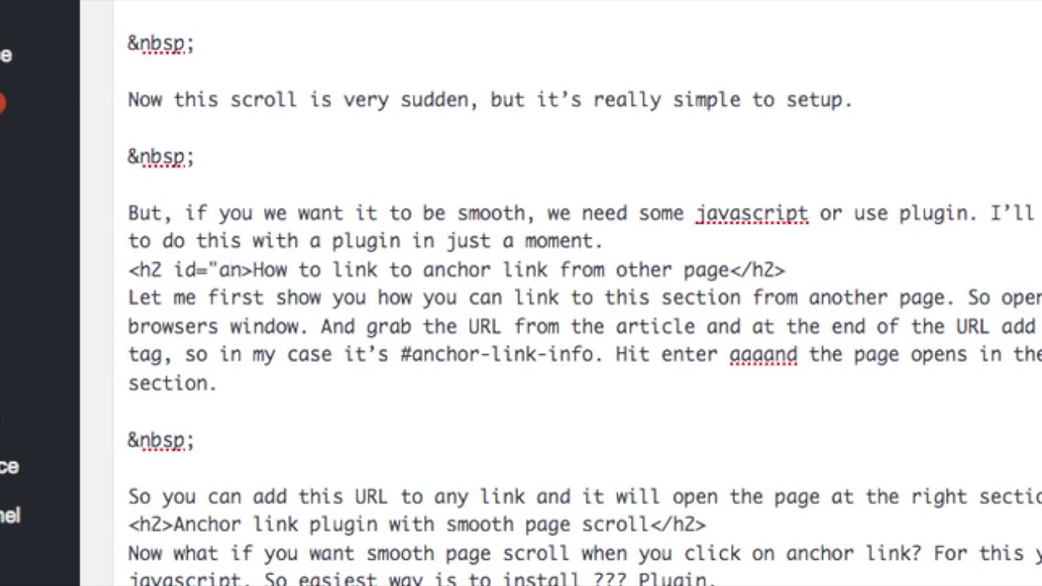
{"action": "type", "text": "k-info\""}
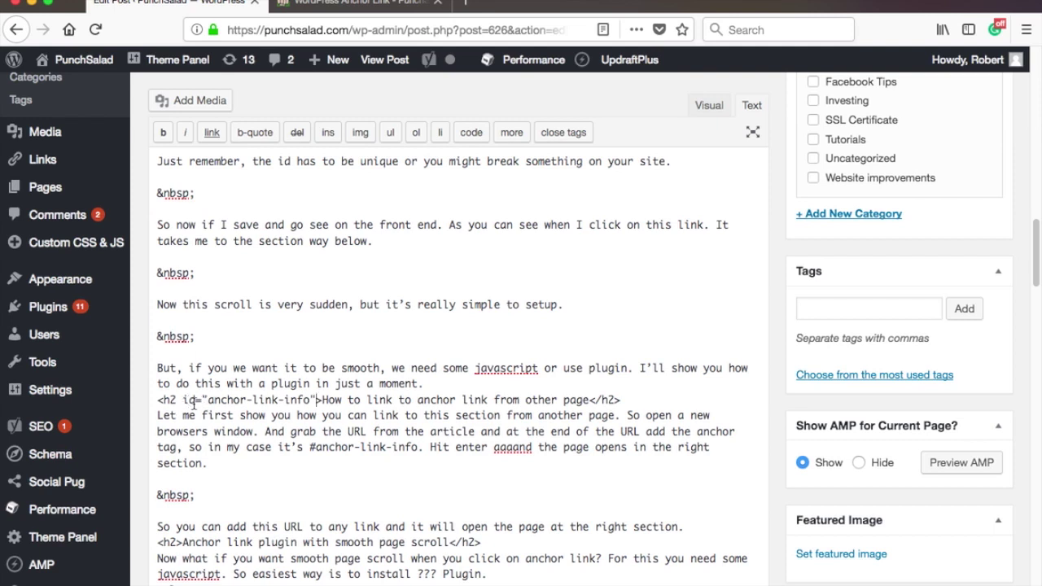
{"action": "left_click", "coordinate": [317, 399]}
{"action": "left_click", "coordinate": [702, 106]}
Step: Update the post to save the heading id
{"action": "scroll", "coordinate": [912, 167], "scroll_direction": "up", "scroll_amount": 5}
{"action": "scroll", "coordinate": [969, 244], "scroll_direction": "up", "scroll_amount": 2}
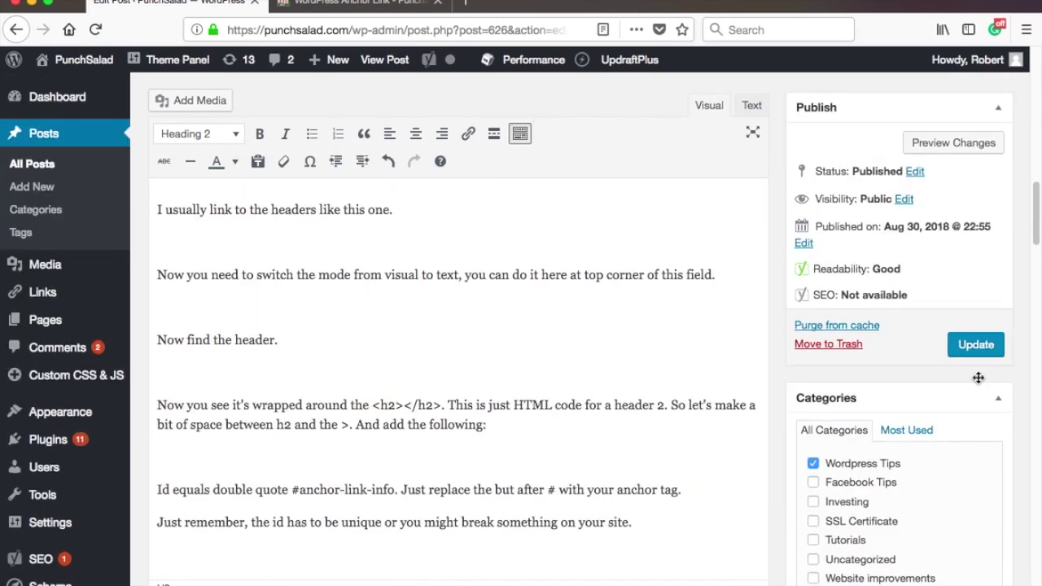
{"action": "left_click", "coordinate": [976, 344]}
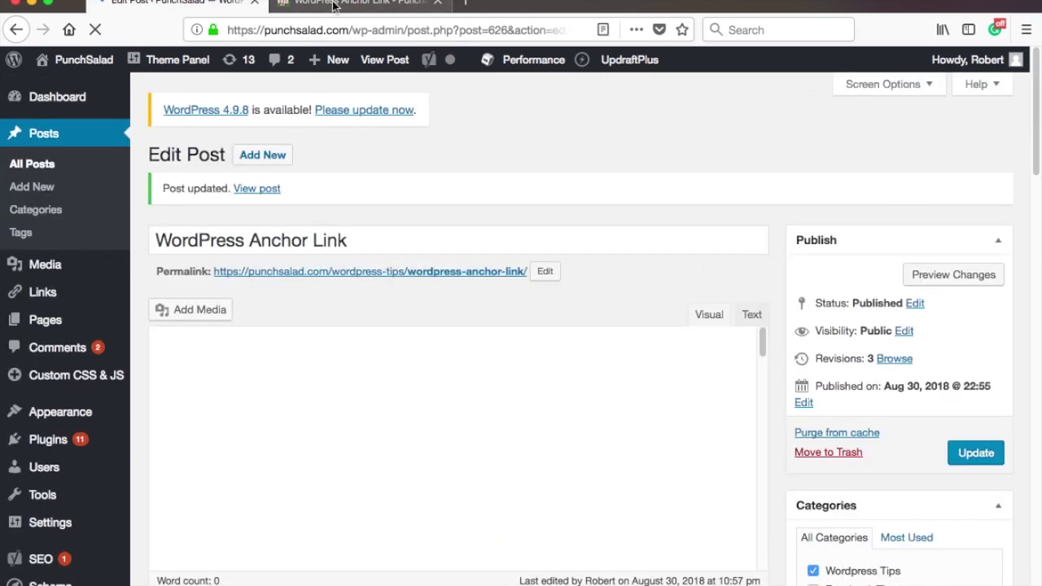
Step: Reload the live post and follow the bullet link to the 'How to link to anchor link from other page' section
{"action": "left_click", "coordinate": [358, 3]}
{"action": "left_click", "coordinate": [95, 30]}
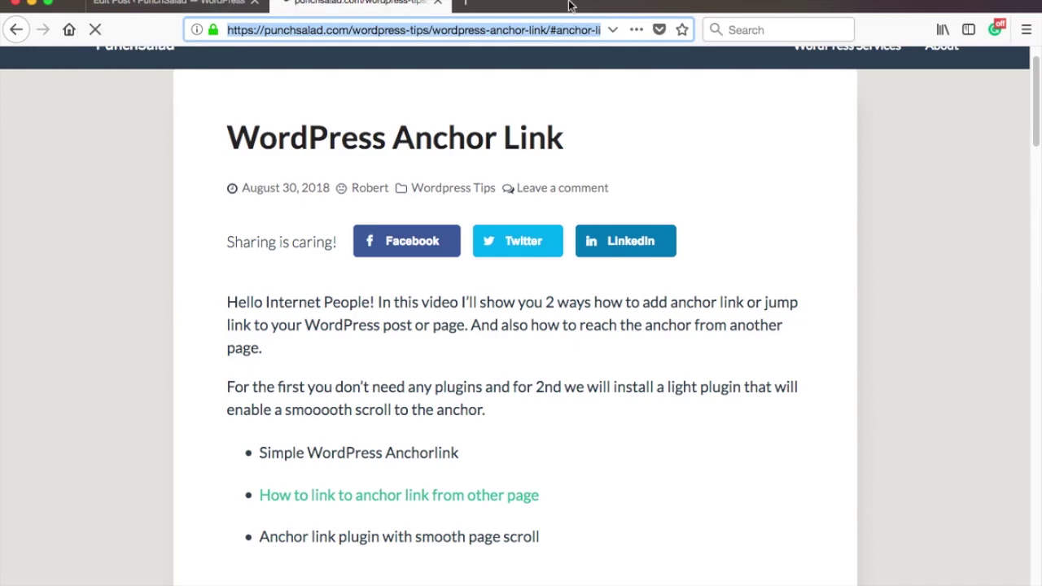
{"action": "scroll", "coordinate": [611, 244], "scroll_direction": "down", "scroll_amount": 2}
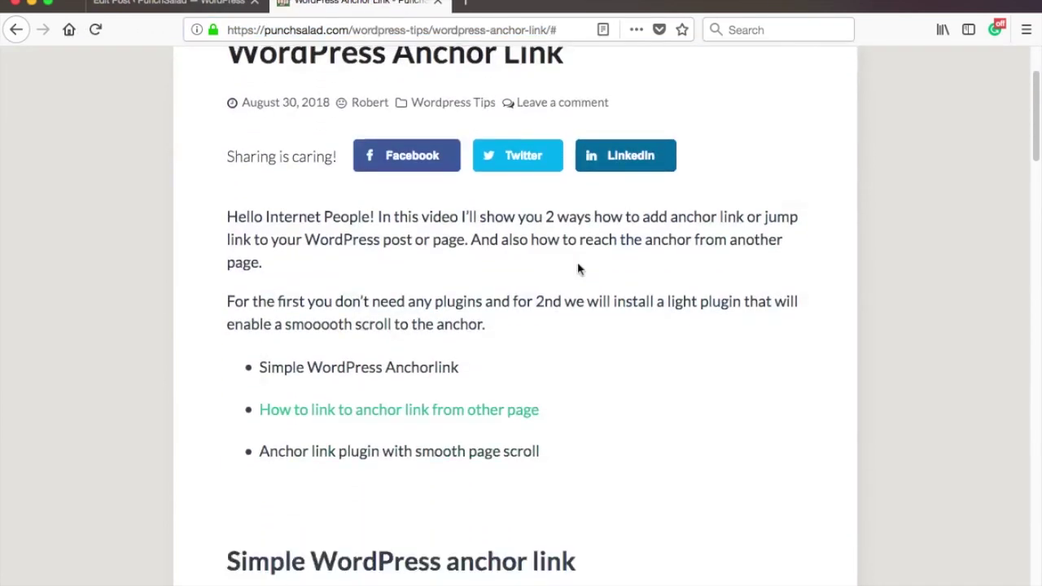
{"action": "left_click", "coordinate": [513, 407]}
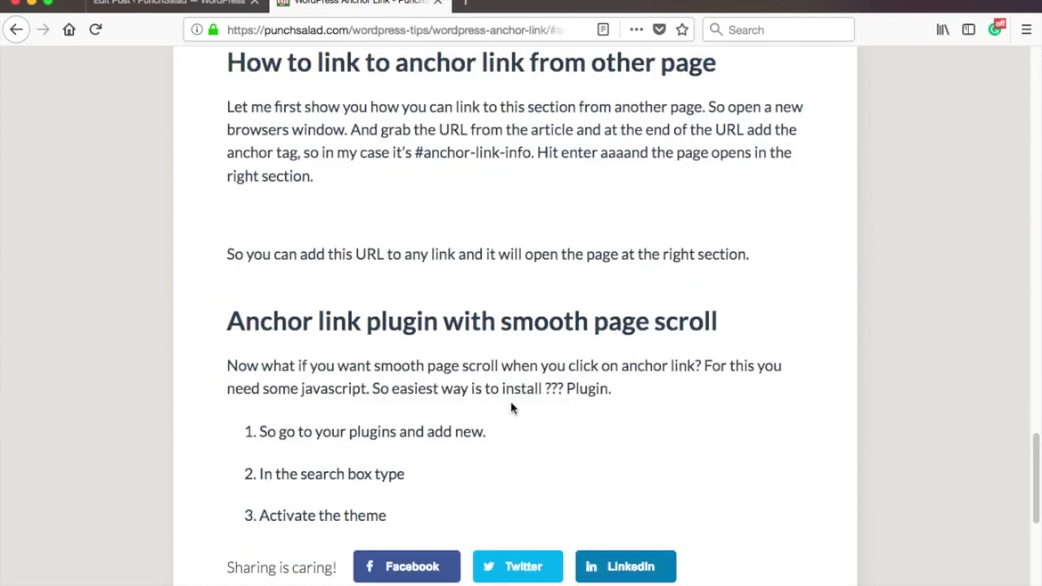
{"action": "left_click_drag", "start_coordinate": [231, 61], "coordinate": [804, 50]}
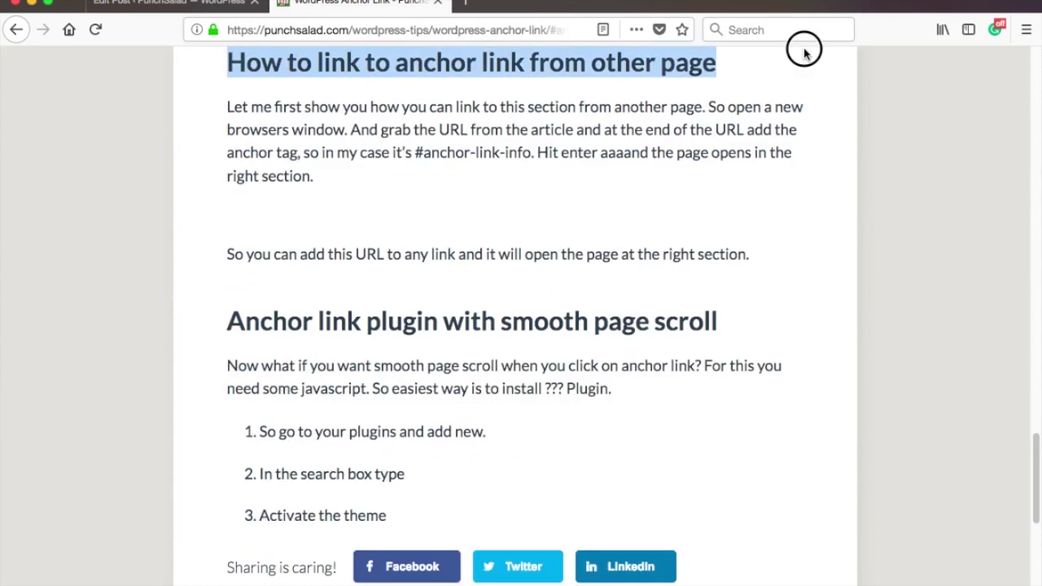
{"action": "left_click", "coordinate": [669, 82]}
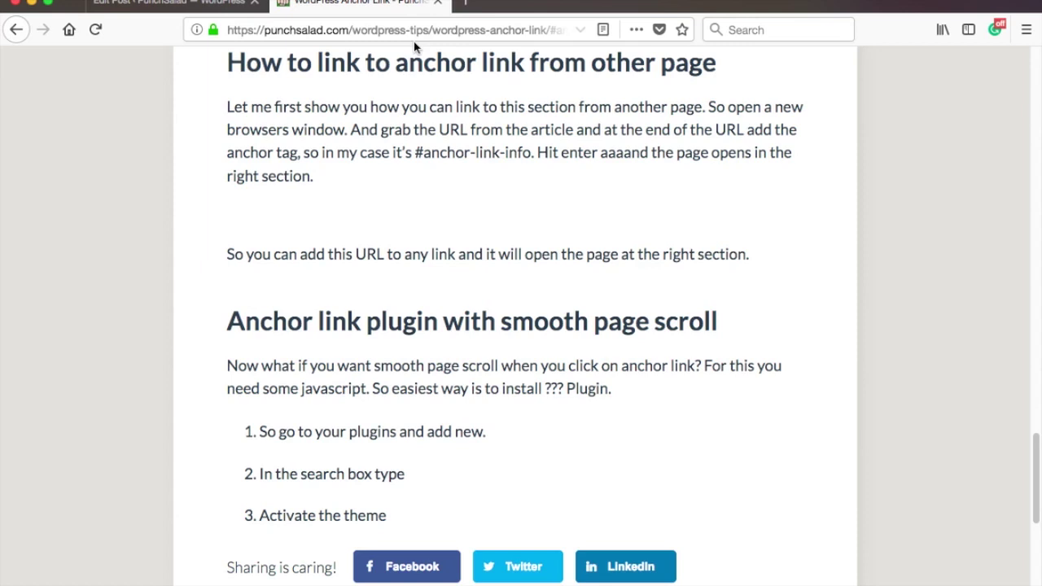
Step: Copy the full #anchor-link-info address and load it in a new browser tab
{"action": "left_click", "coordinate": [447, 30]}
{"action": "left_click", "coordinate": [529, 31]}
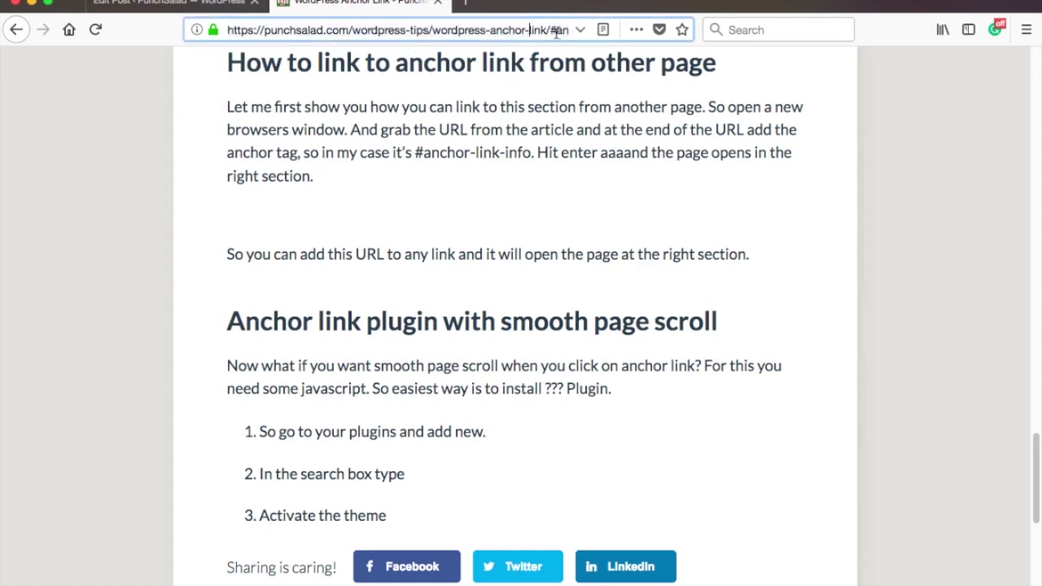
{"action": "left_click_drag", "start_coordinate": [548, 30], "coordinate": [698, 30]}
{"action": "left_click", "coordinate": [497, 29]}
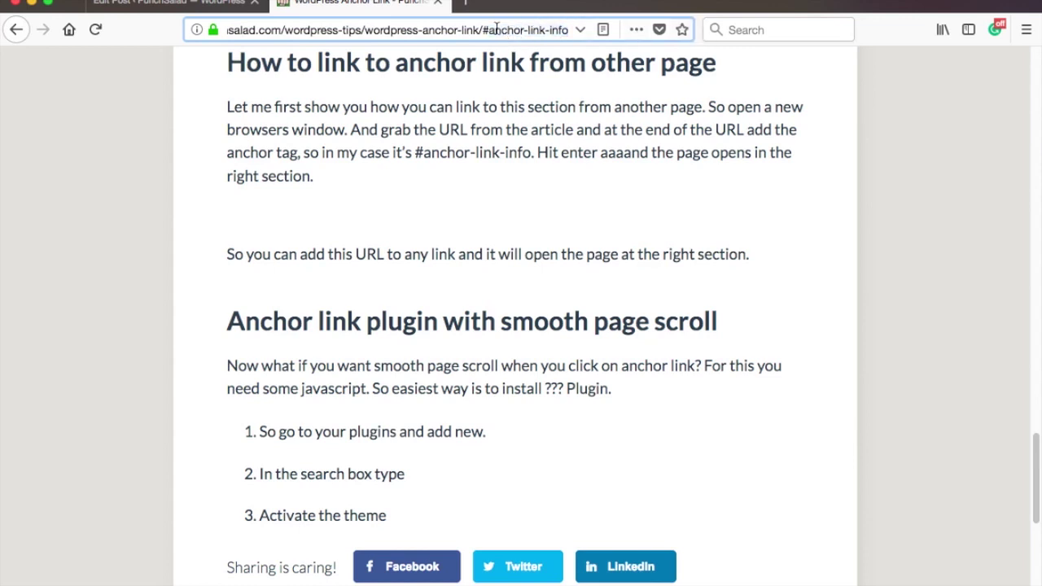
{"action": "left_click_drag", "start_coordinate": [484, 31], "coordinate": [593, 32]}
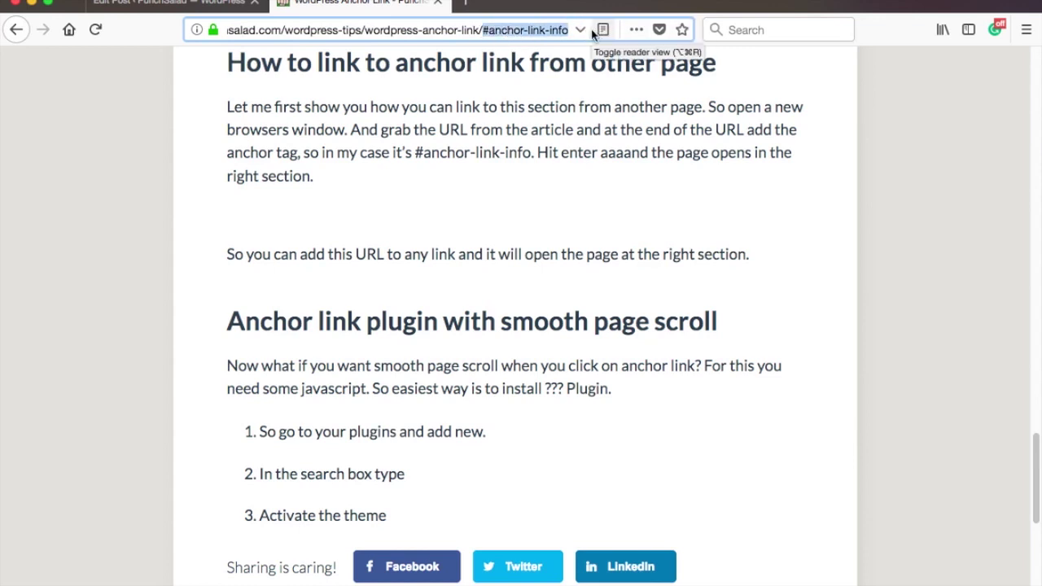
{"action": "left_click", "coordinate": [478, 30]}
{"action": "triple_click", "coordinate": [478, 30]}
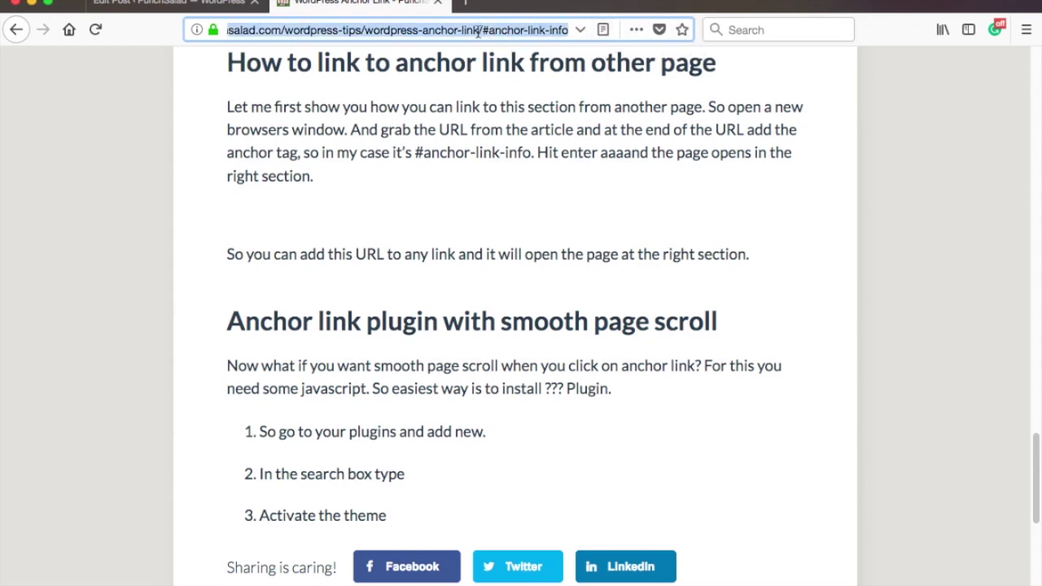
{"action": "key", "text": "super+c"}
{"action": "left_click", "coordinate": [465, 4]}
{"action": "key", "text": "super+v"}
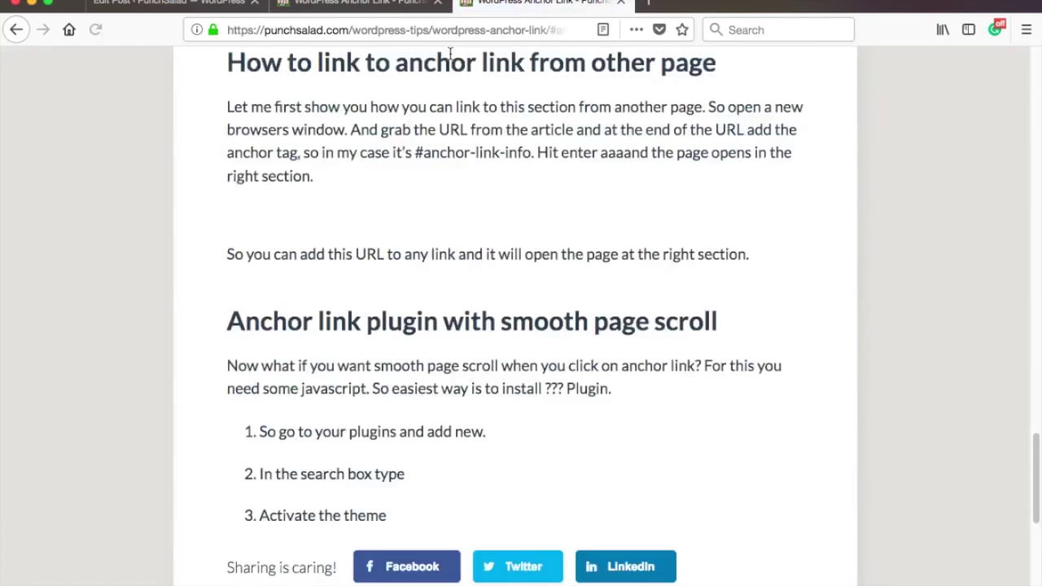
Step: Confirm the new tab lands on the section, then follow the intro list link to it
{"action": "left_click_drag", "start_coordinate": [231, 68], "coordinate": [670, 244]}
{"action": "scroll", "coordinate": [663, 244], "scroll_direction": "up", "scroll_amount": 1}
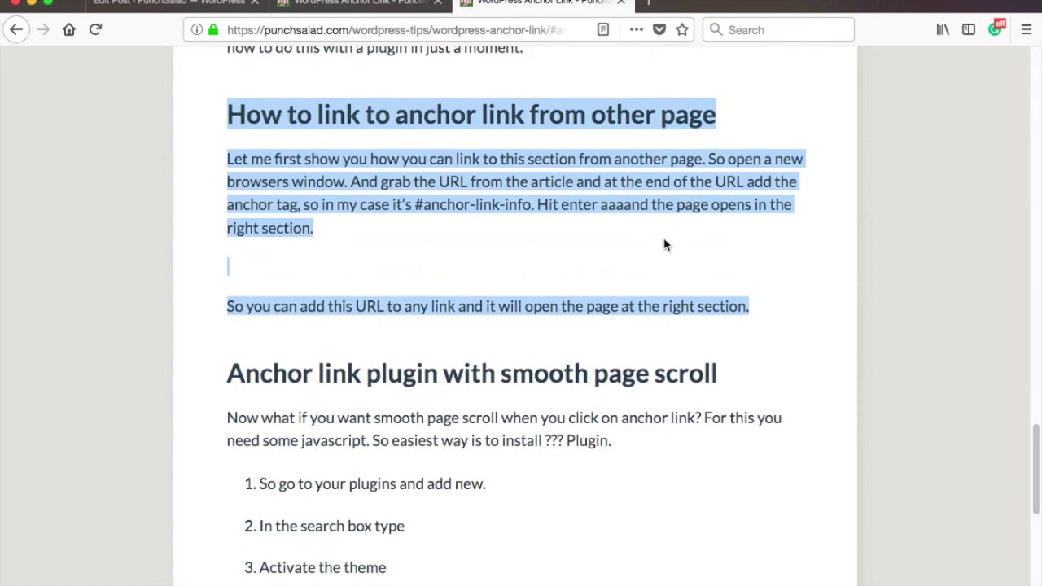
{"action": "left_click", "coordinate": [483, 178]}
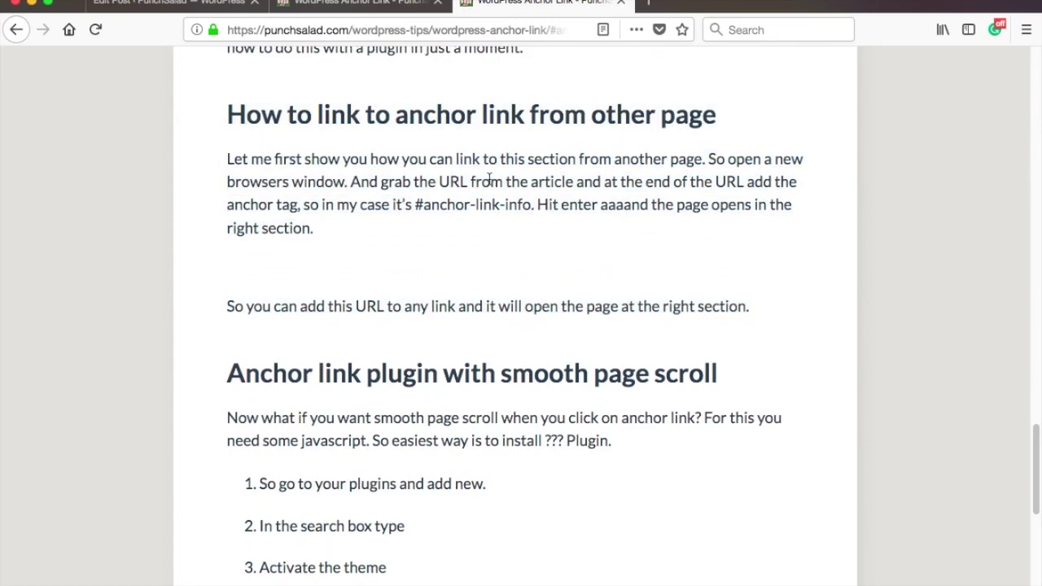
{"action": "scroll", "coordinate": [479, 171], "scroll_direction": "up", "scroll_amount": 10}
{"action": "scroll", "coordinate": [477, 162], "scroll_direction": "up", "scroll_amount": 15}
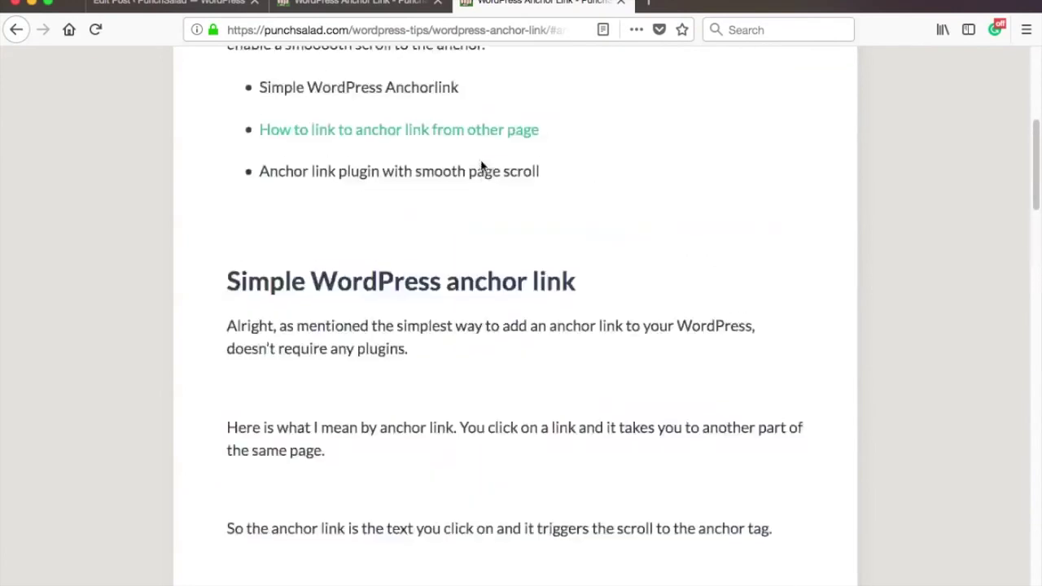
{"action": "scroll", "coordinate": [482, 210], "scroll_direction": "down", "scroll_amount": 2}
{"action": "left_click", "coordinate": [480, 348]}
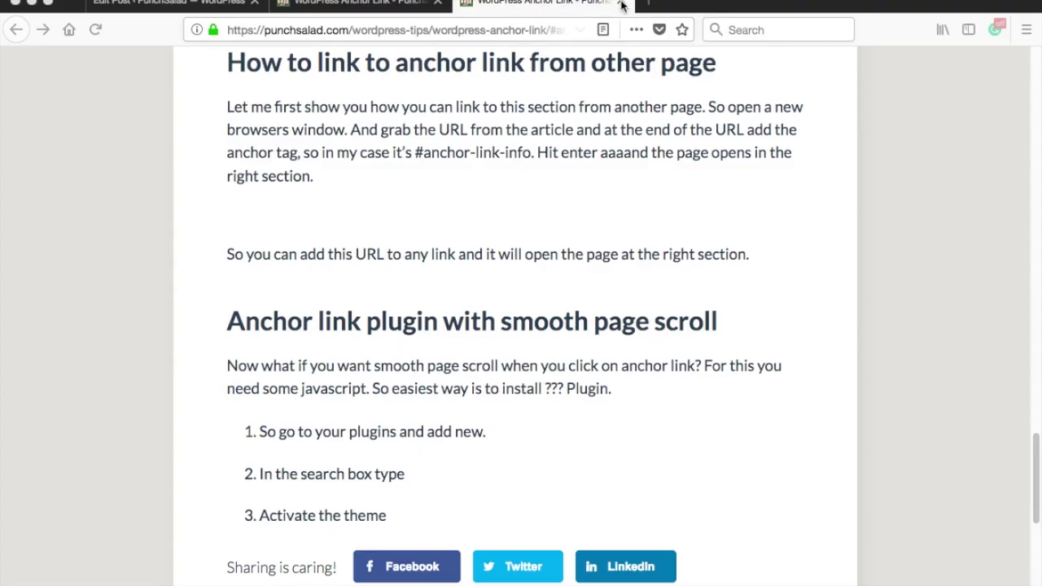
Step: Test the bullet link once more, highlighting the heading and paragraph, then return to the post editor
{"action": "left_click", "coordinate": [525, 30]}
{"action": "left_click", "coordinate": [525, 30]}
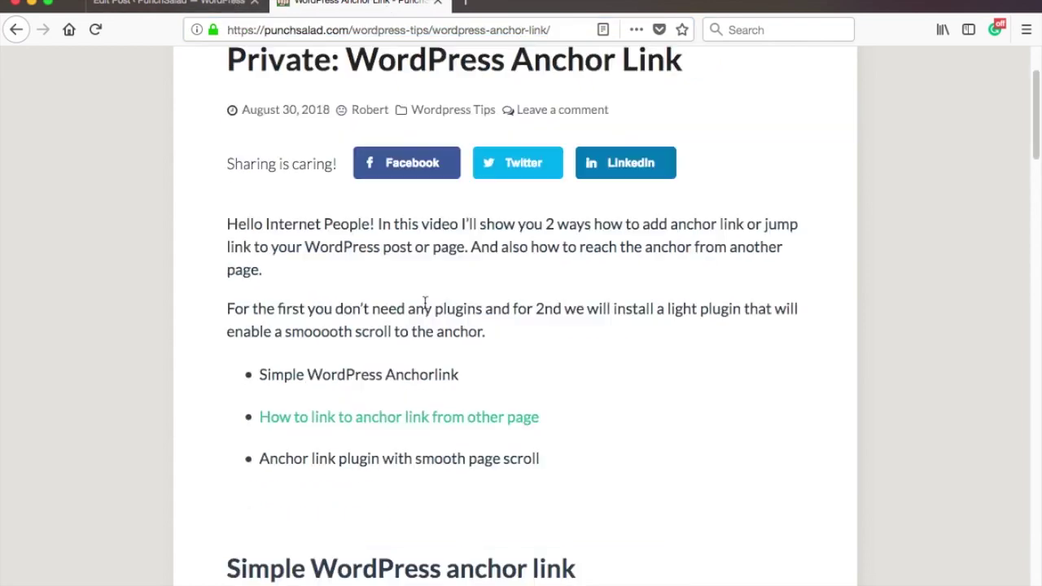
{"action": "scroll", "coordinate": [484, 239], "scroll_direction": "down", "scroll_amount": 2}
{"action": "left_click", "coordinate": [482, 353]}
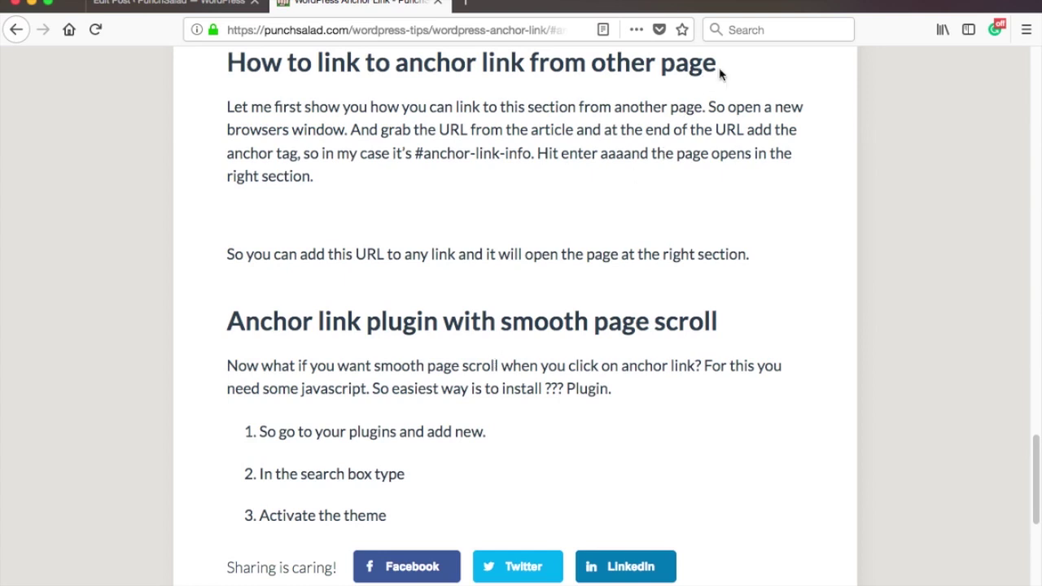
{"action": "left_click_drag", "start_coordinate": [706, 70], "coordinate": [733, 186]}
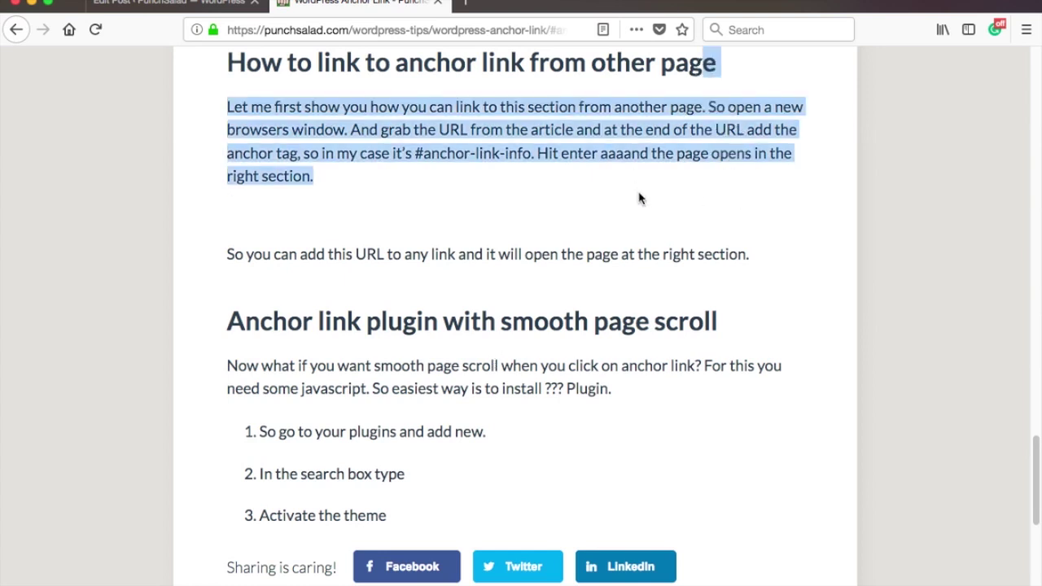
{"action": "left_click", "coordinate": [581, 187]}
{"action": "left_click_drag", "start_coordinate": [244, 49], "coordinate": [349, 193]}
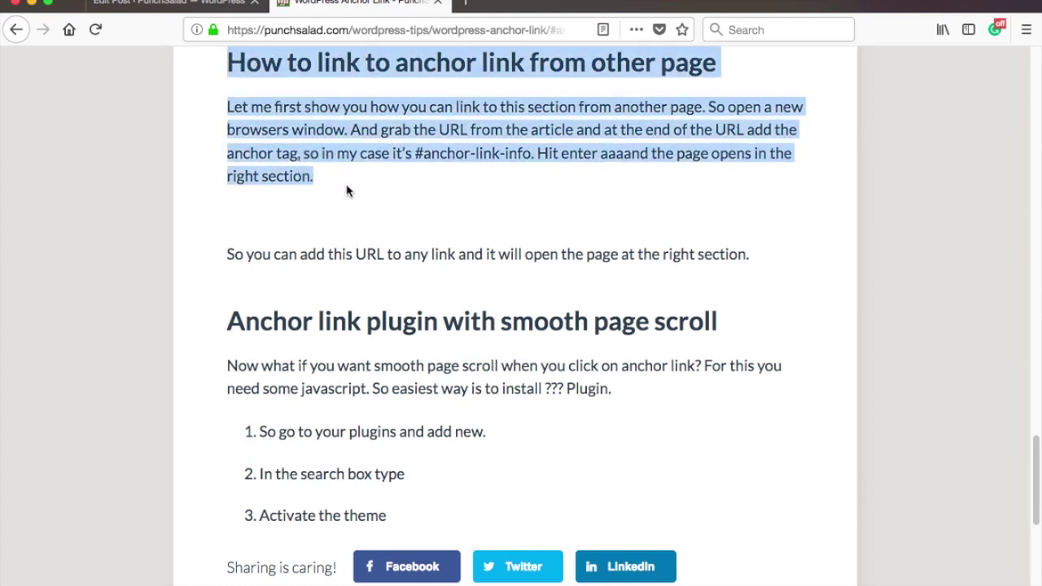
{"action": "left_click", "coordinate": [358, 204]}
{"action": "left_click", "coordinate": [535, 30]}
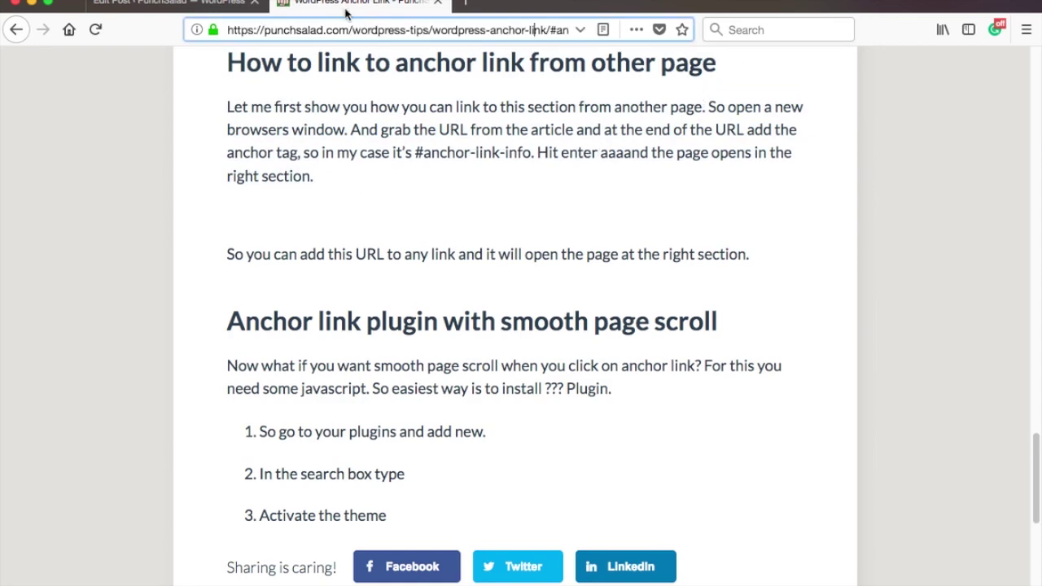
{"action": "left_click", "coordinate": [195, 3]}
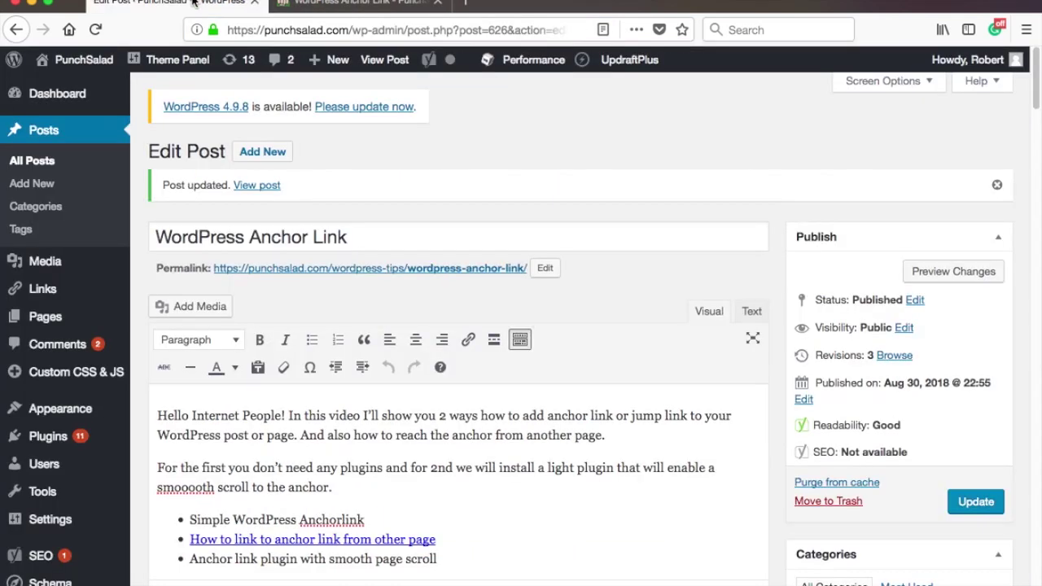
Step: Search the plugin directory for 'scroll page to id', then install and activate Page scroll to id
{"action": "mouse_move", "coordinate": [55, 279]}
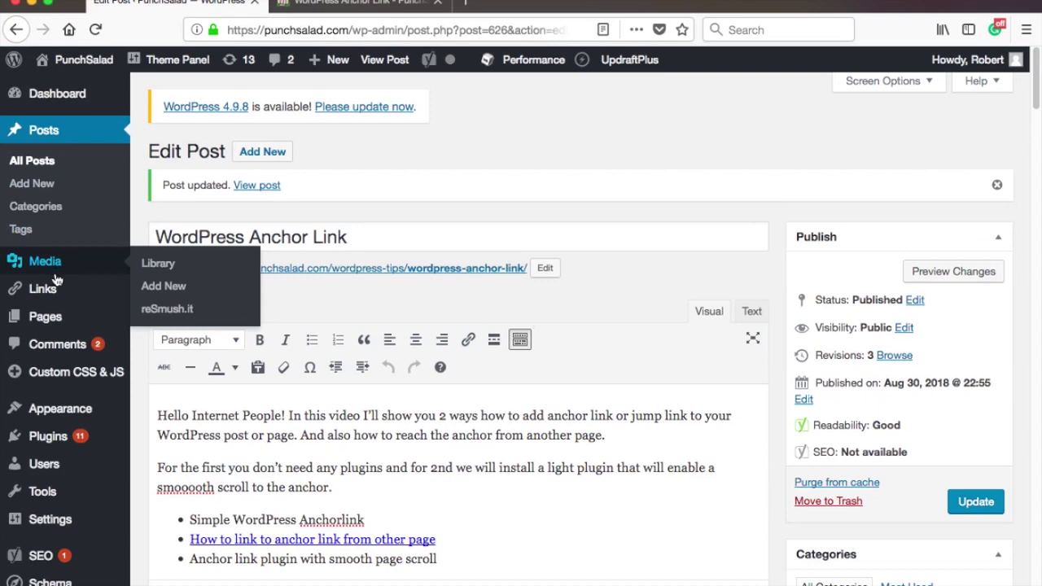
{"action": "mouse_move", "coordinate": [69, 439]}
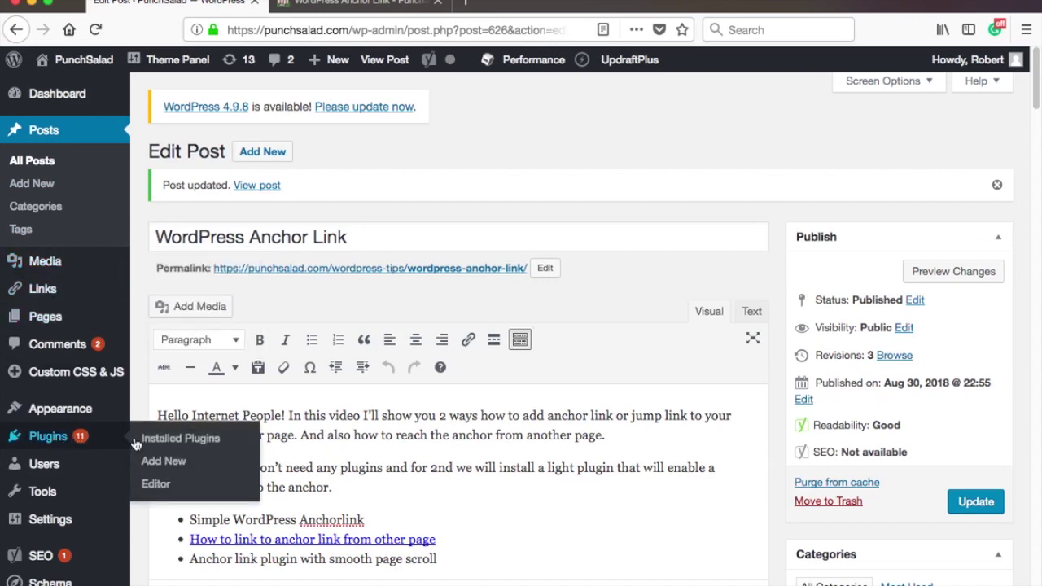
{"action": "left_click", "coordinate": [185, 461]}
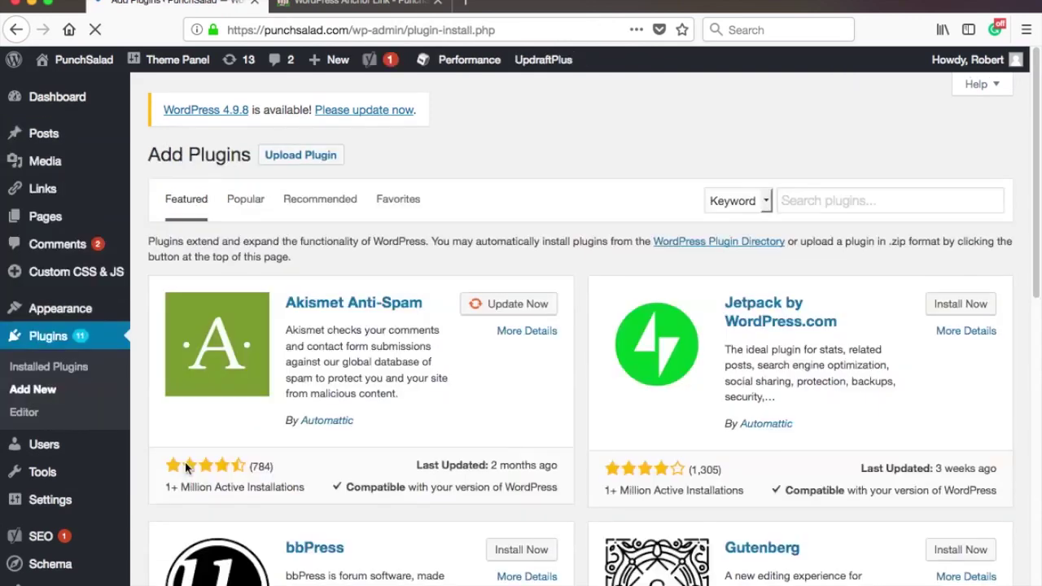
{"action": "left_click", "coordinate": [821, 196]}
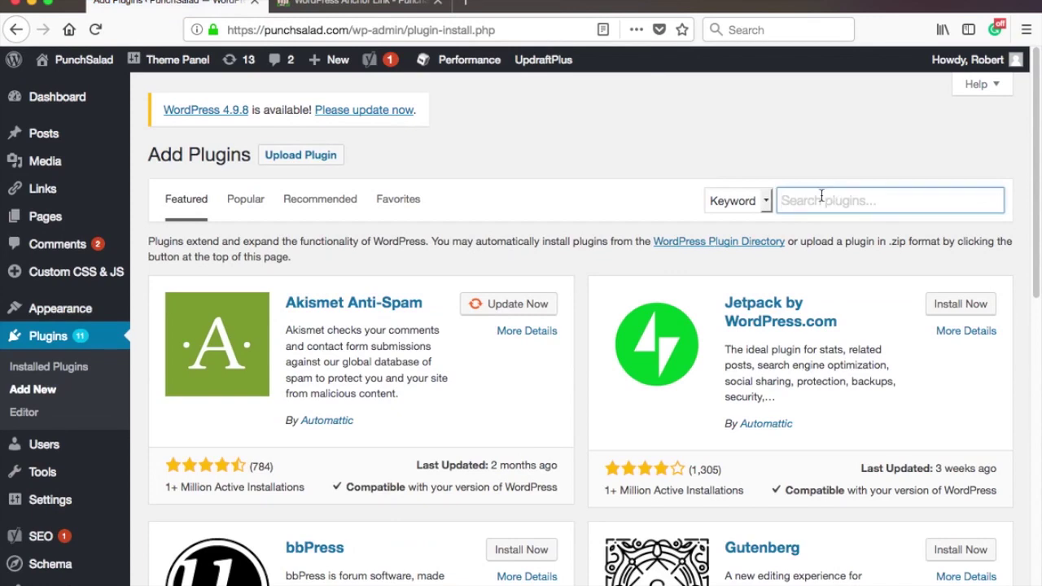
{"action": "type", "text": "scroll"}
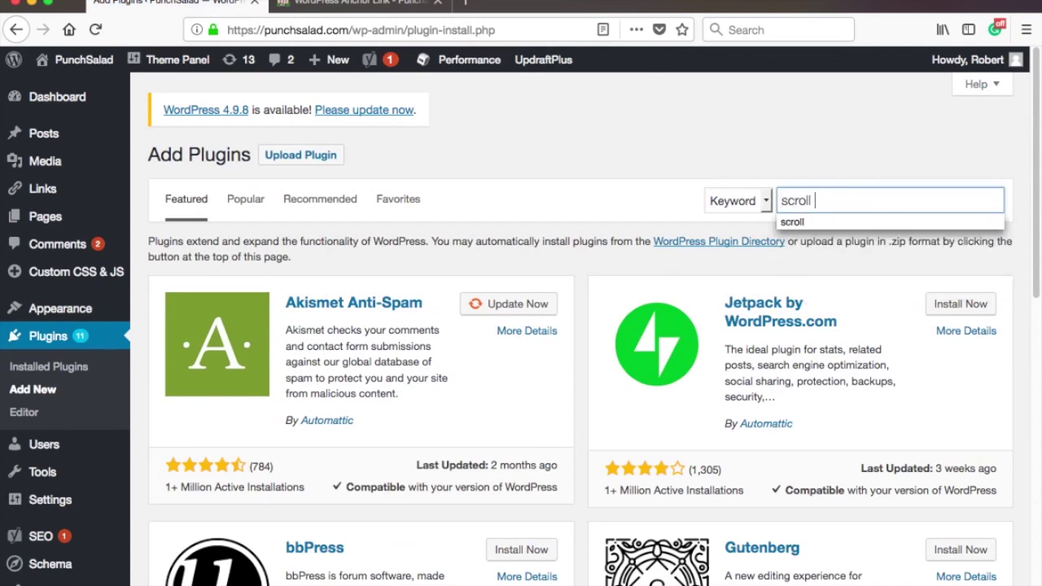
{"action": "type", "text": " page to id"}
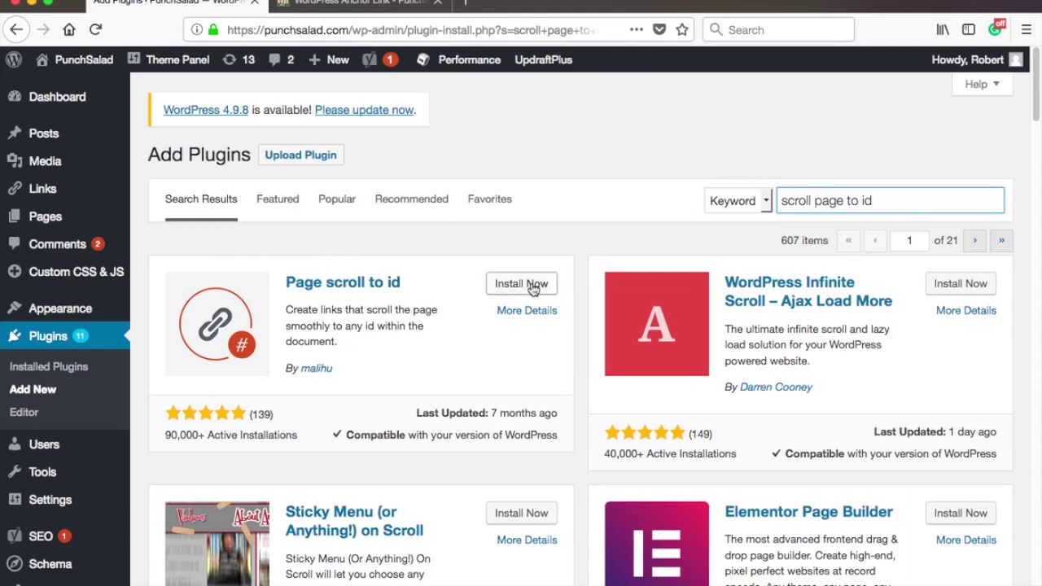
{"action": "left_click", "coordinate": [533, 286]}
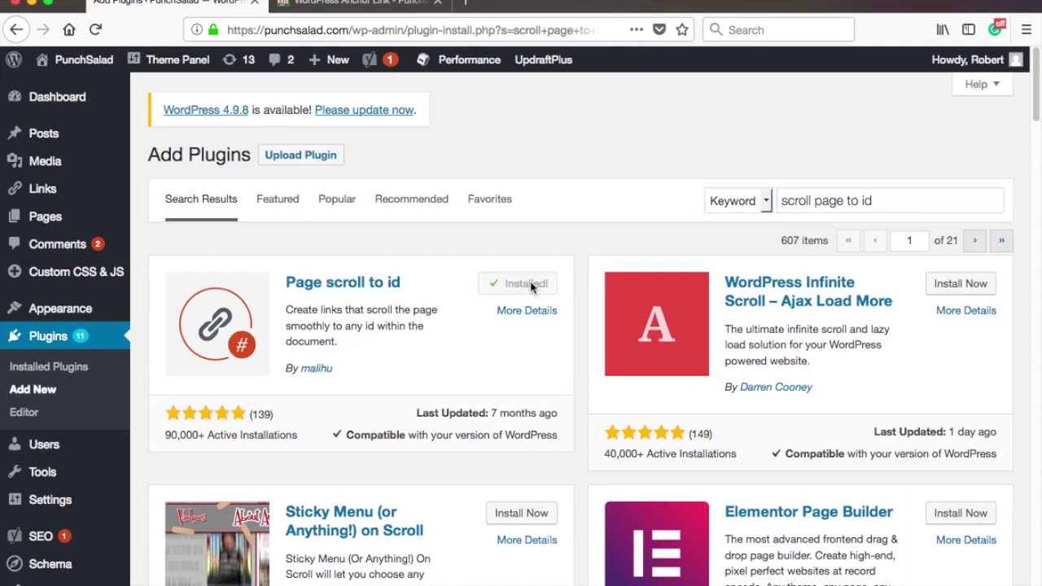
{"action": "left_click", "coordinate": [528, 284]}
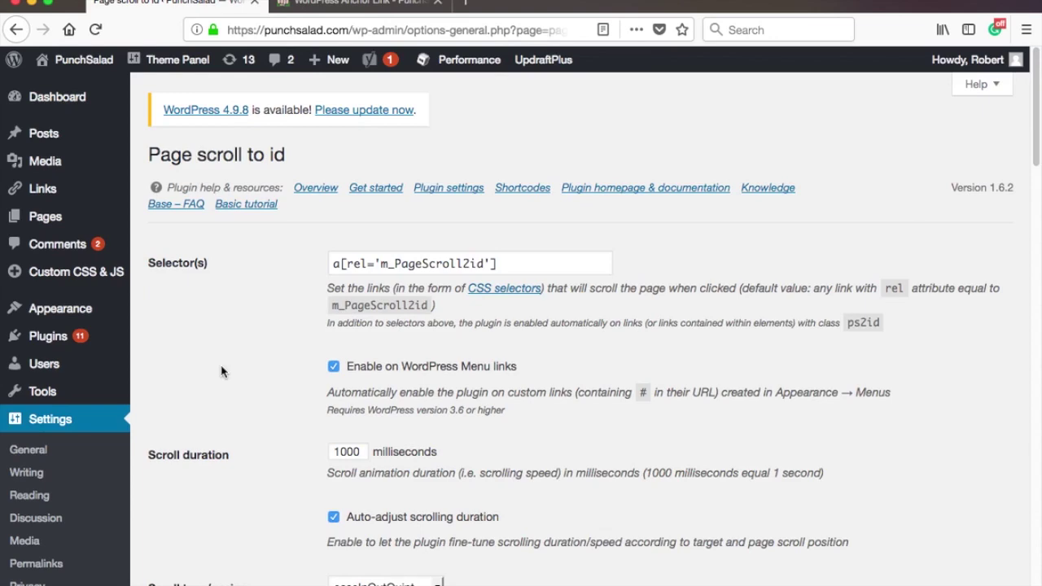
Step: Scroll through the Page scroll to id settings page
{"action": "scroll", "coordinate": [326, 321], "scroll_direction": "down", "scroll_amount": 3}
{"action": "scroll", "coordinate": [324, 318], "scroll_direction": "down", "scroll_amount": 8}
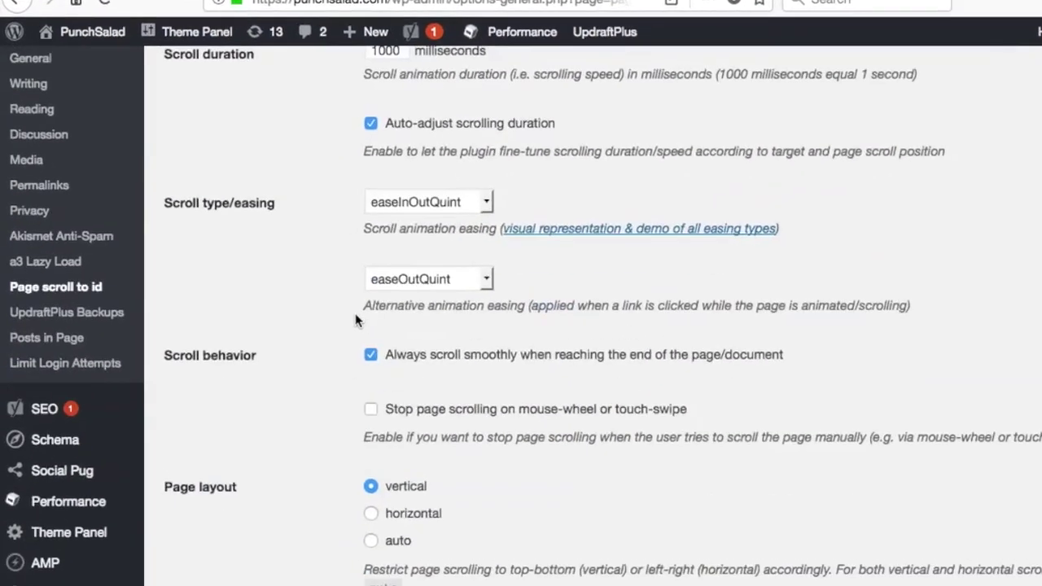
{"action": "scroll", "coordinate": [354, 320], "scroll_direction": "down", "scroll_amount": 5}
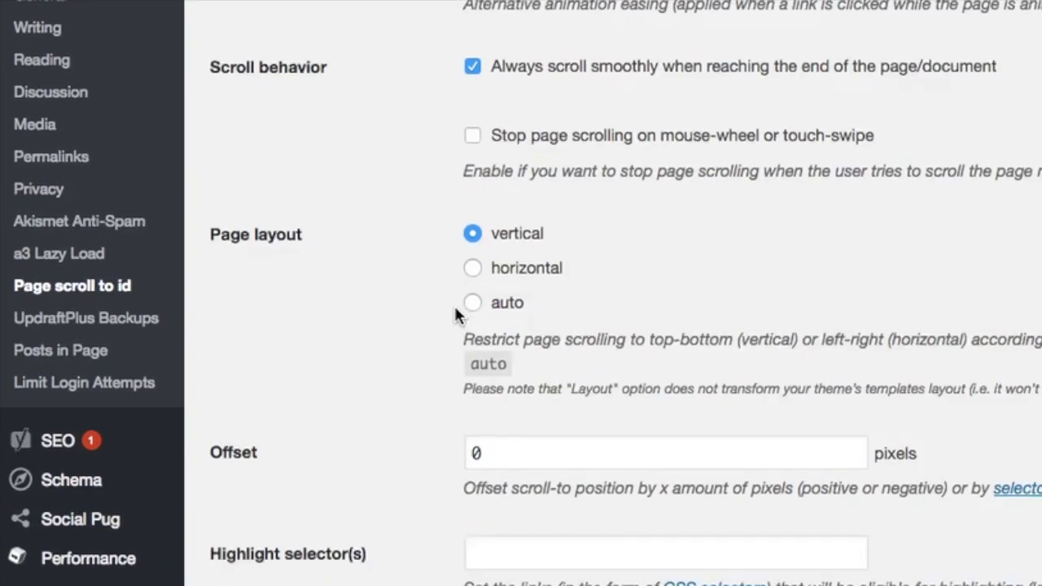
{"action": "scroll", "coordinate": [453, 303], "scroll_direction": "down", "scroll_amount": 4}
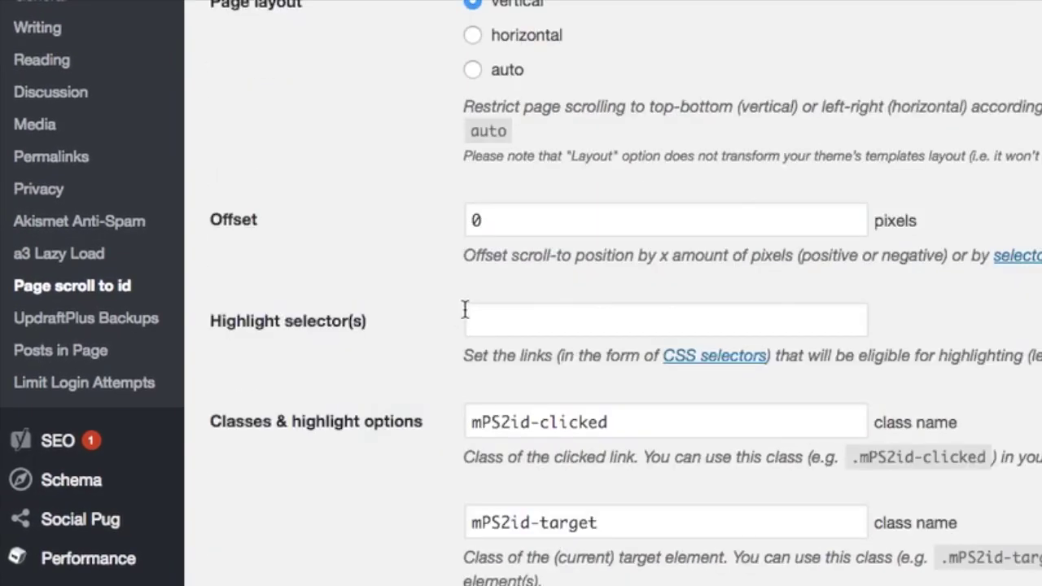
{"action": "scroll", "coordinate": [453, 317], "scroll_direction": "down", "scroll_amount": 1}
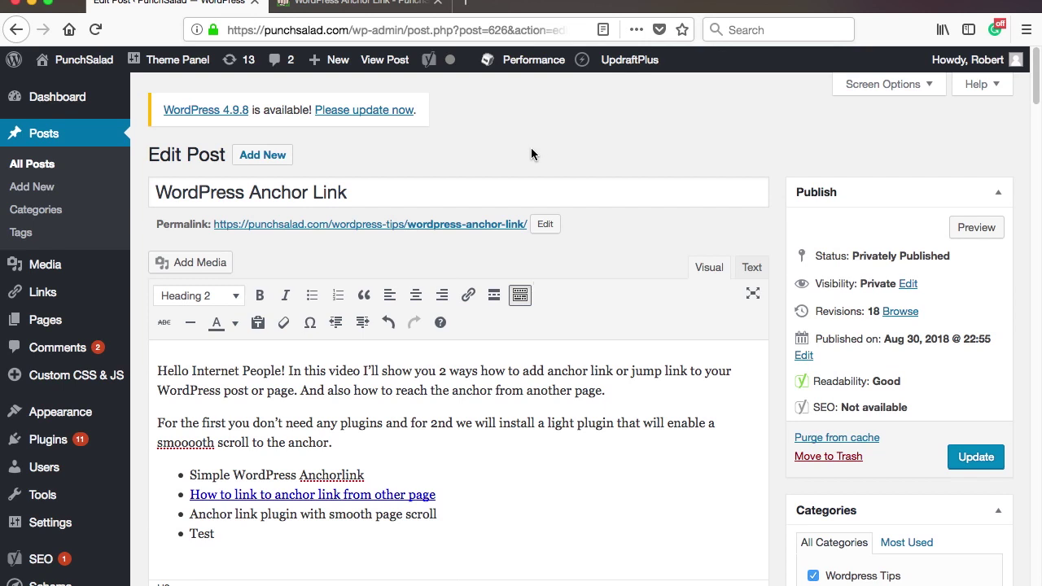
Step: Remove the link from the second list item
{"action": "scroll", "coordinate": [521, 163], "scroll_direction": "down", "scroll_amount": 5}
{"action": "scroll", "coordinate": [440, 393], "scroll_direction": "up", "scroll_amount": 2}
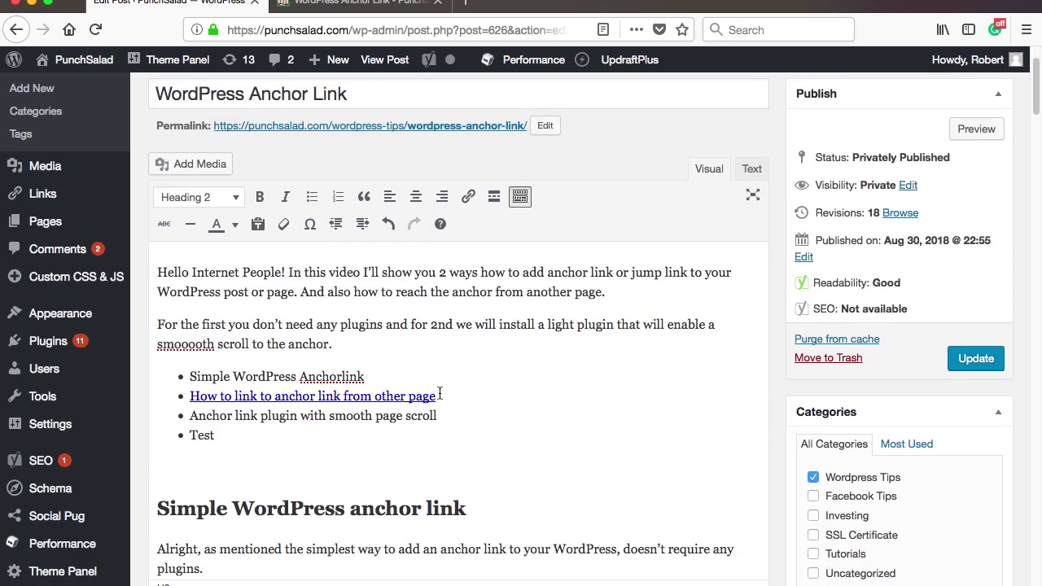
{"action": "left_click", "coordinate": [437, 391]}
{"action": "left_click", "coordinate": [375, 420]}
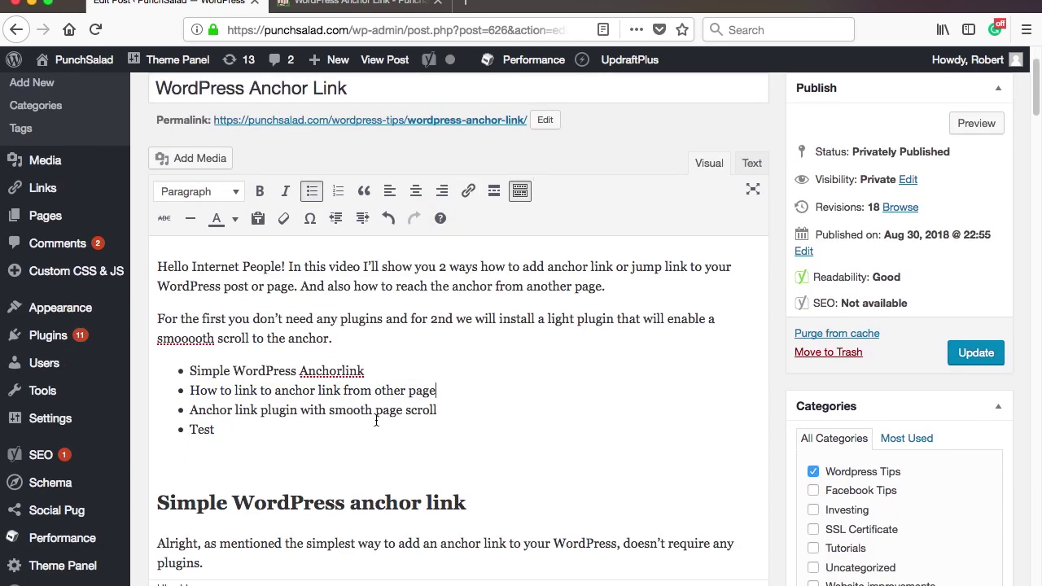
Step: In the HTML view, delete id="anchor-link-info" from the heading's <h2> tag
{"action": "scroll", "coordinate": [531, 296], "scroll_direction": "down", "scroll_amount": 10}
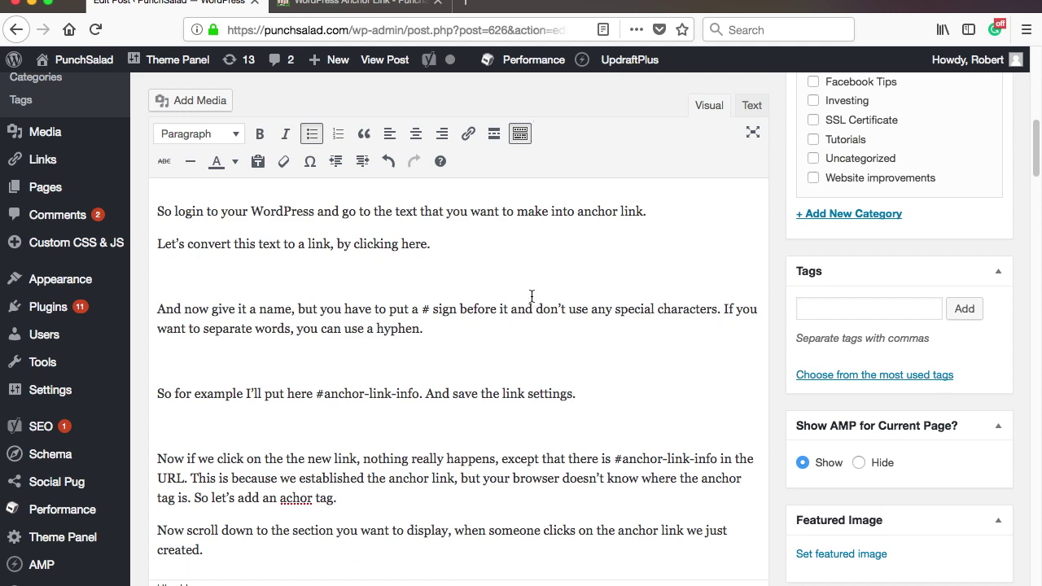
{"action": "scroll", "coordinate": [531, 296], "scroll_direction": "down", "scroll_amount": 10}
{"action": "left_click_drag", "start_coordinate": [586, 389], "coordinate": [163, 389]}
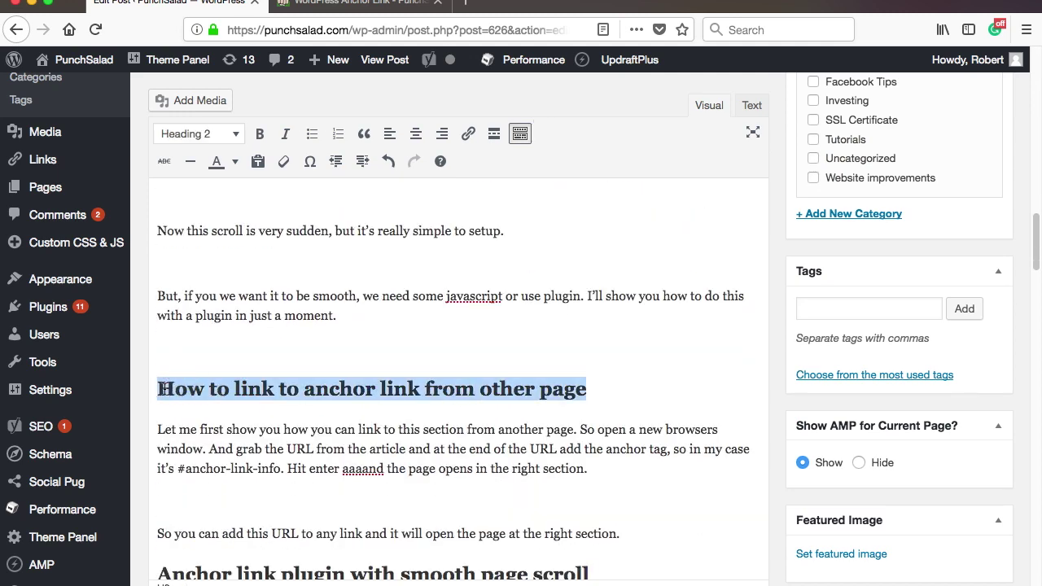
{"action": "left_click", "coordinate": [745, 105]}
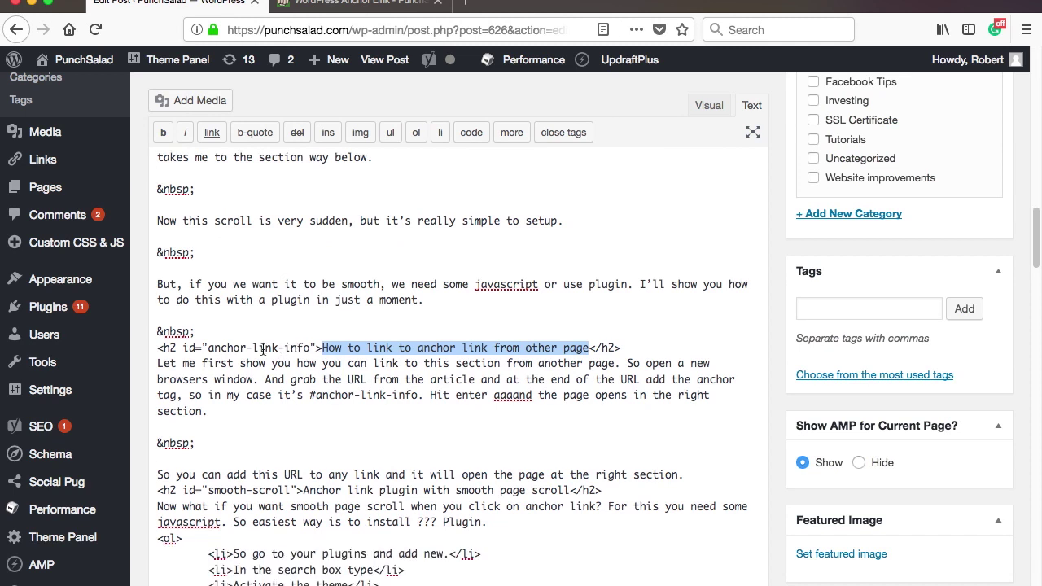
{"action": "left_click_drag", "start_coordinate": [182, 348], "coordinate": [315, 348]}
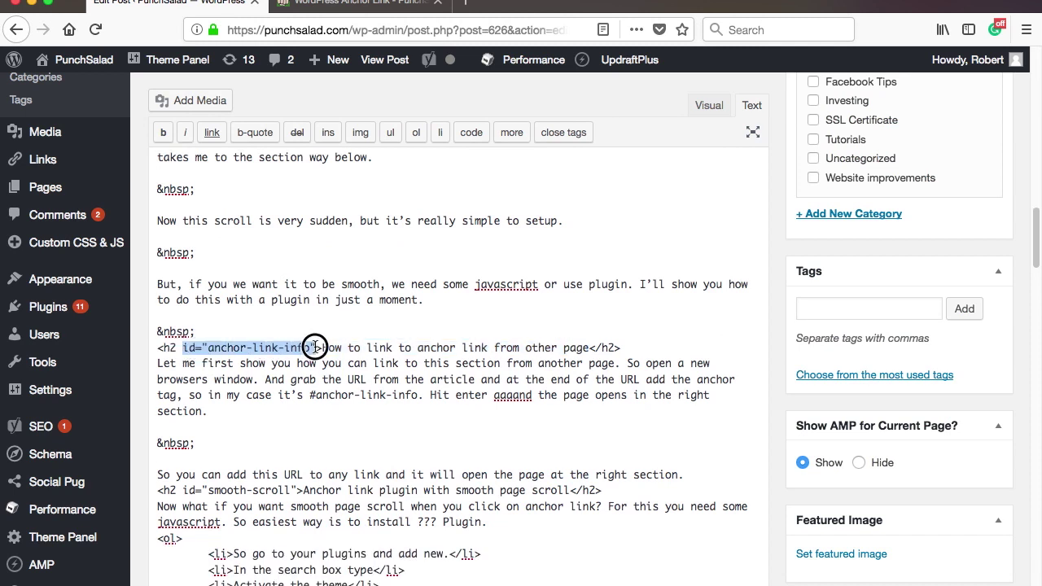
{"action": "key", "text": "BackSpace"}
{"action": "key", "text": "BackSpace"}
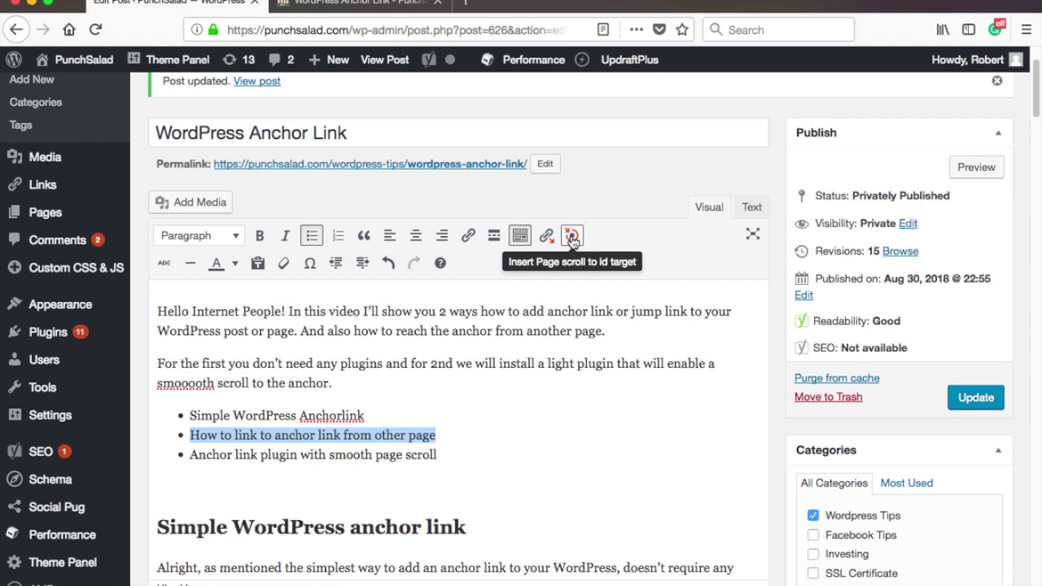
Step: Insert a Page scroll to id link to #anchor-link-info with custom class ps2id on the second list item
{"action": "left_click", "coordinate": [545, 235]}
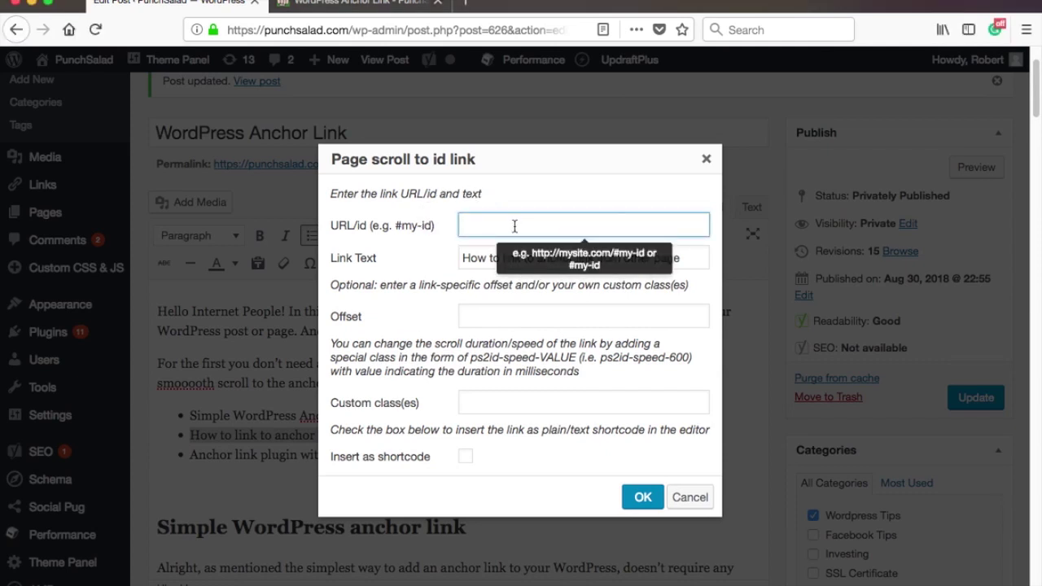
{"action": "type", "text": "#anchor-link-info"}
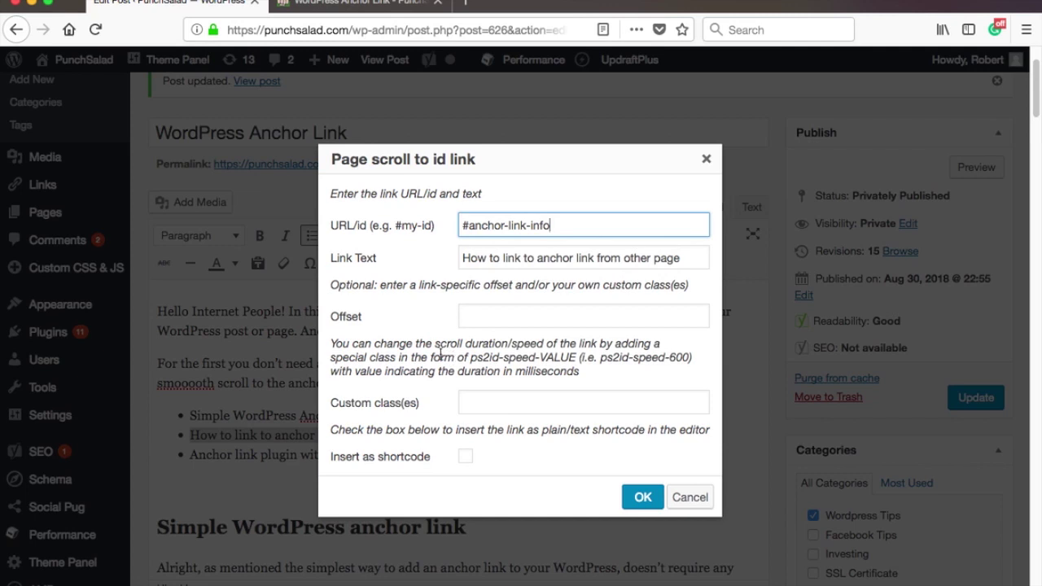
{"action": "left_click", "coordinate": [481, 356]}
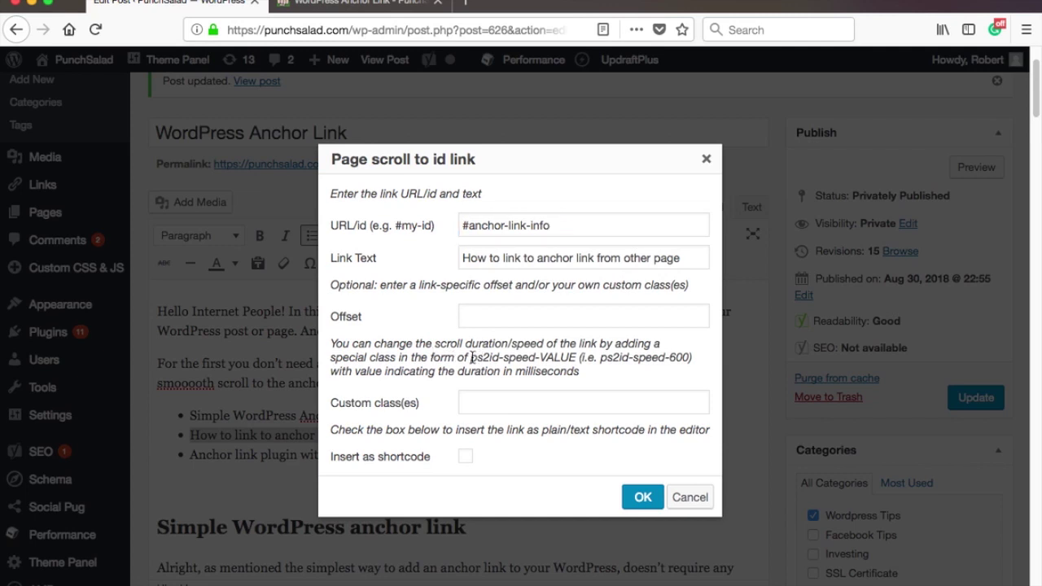
{"action": "left_click_drag", "start_coordinate": [471, 356], "coordinate": [495, 357]}
{"action": "key", "text": "ctrl+c"}
{"action": "left_click", "coordinate": [497, 397]}
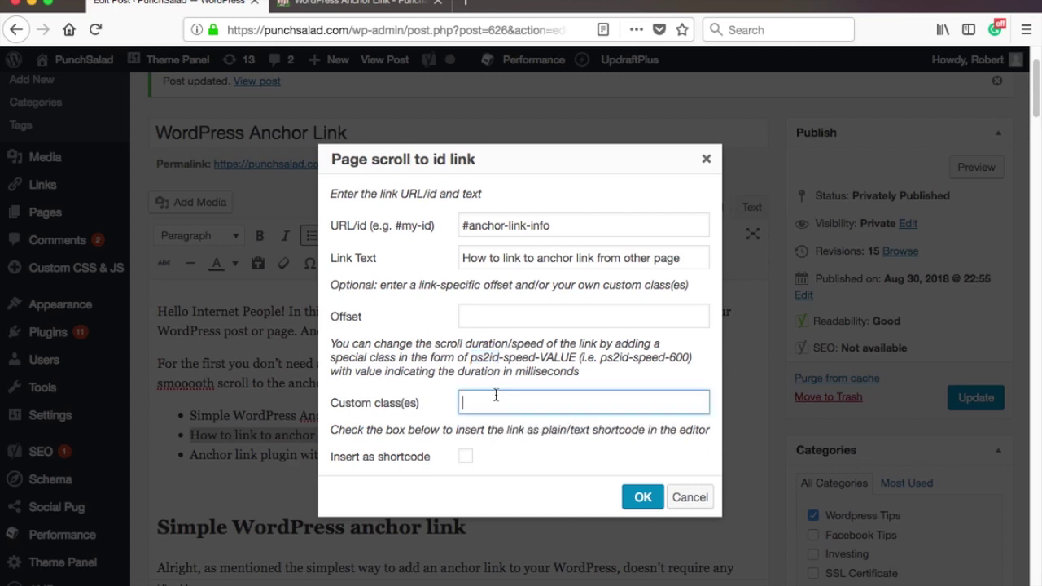
{"action": "key", "text": "ctrl+v"}
{"action": "left_click", "coordinate": [642, 500]}
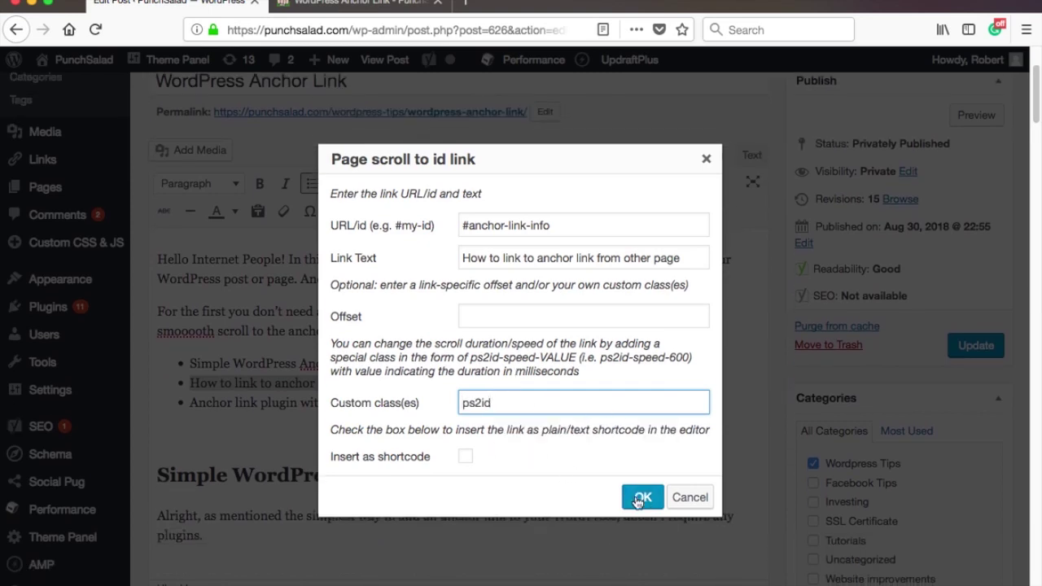
{"action": "left_click", "coordinate": [642, 498]}
Step: Check the link's HTML in the Text view, showing the 'ps2id _ps2id' class
{"action": "left_click", "coordinate": [427, 382]}
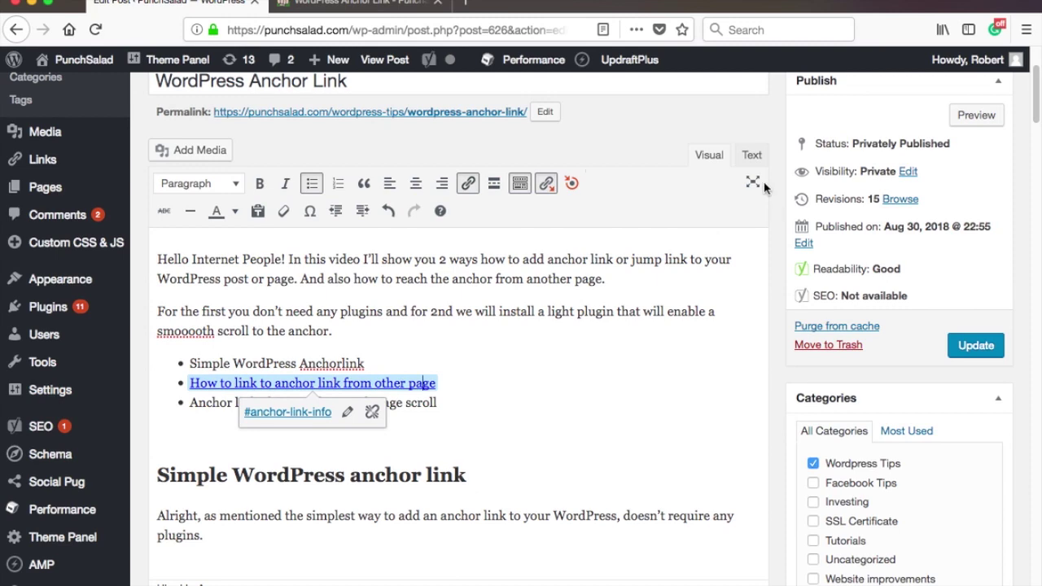
{"action": "left_click", "coordinate": [751, 155]}
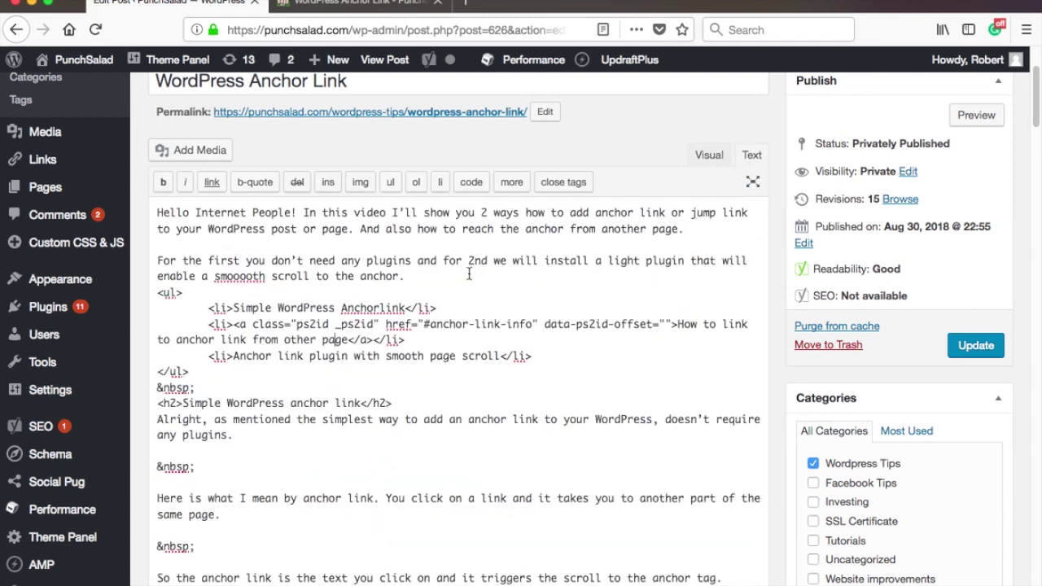
{"action": "left_click_drag", "start_coordinate": [296, 324], "coordinate": [374, 324]}
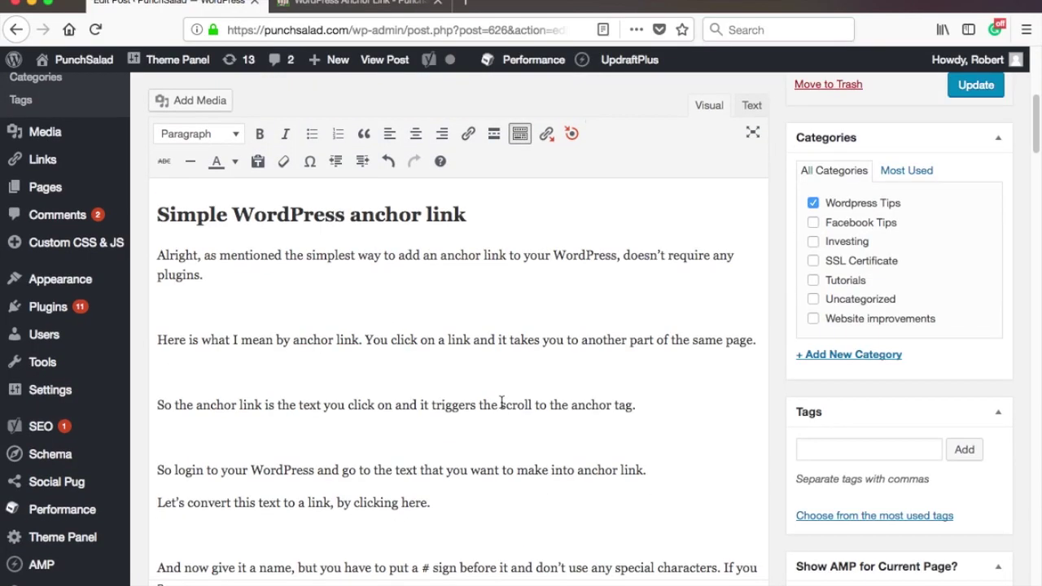
{"action": "scroll", "coordinate": [498, 396], "scroll_direction": "down", "scroll_amount": 10}
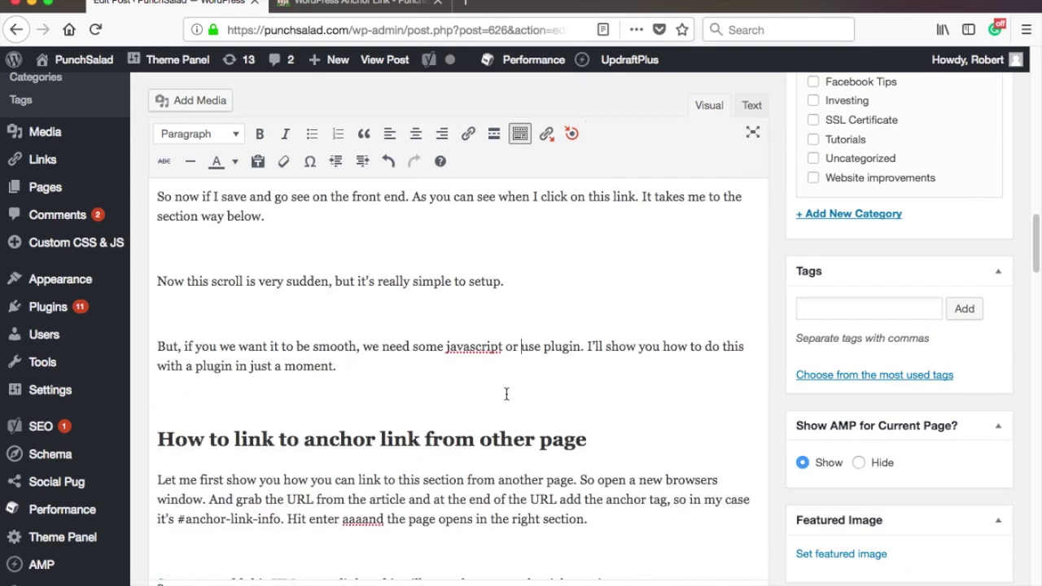
Step: Insert a Page scroll to id target with id anchor-link-info after the 'How to link to anchor link from other page' heading
{"action": "left_click", "coordinate": [600, 350]}
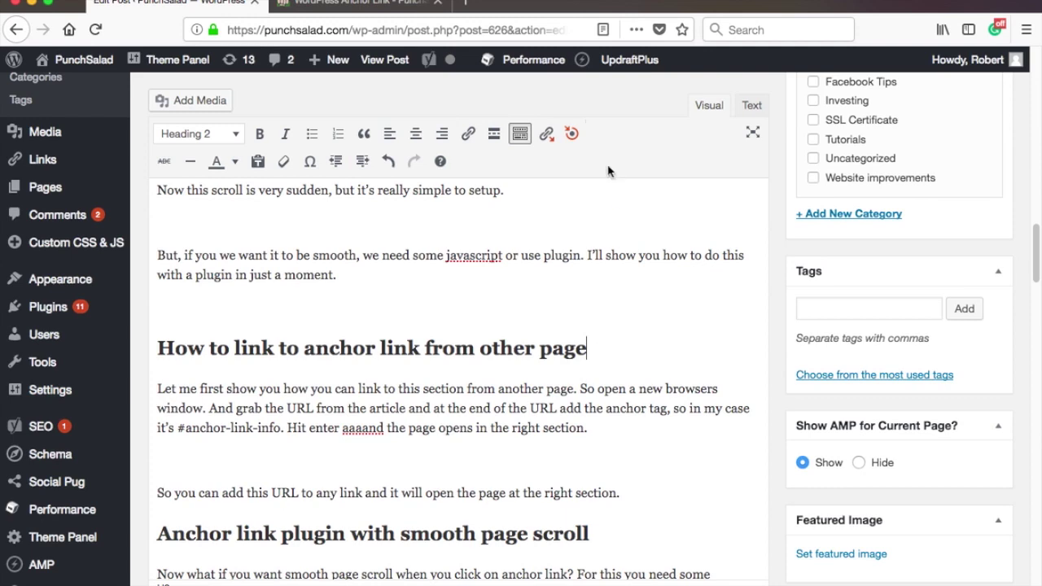
{"action": "left_click", "coordinate": [571, 134]}
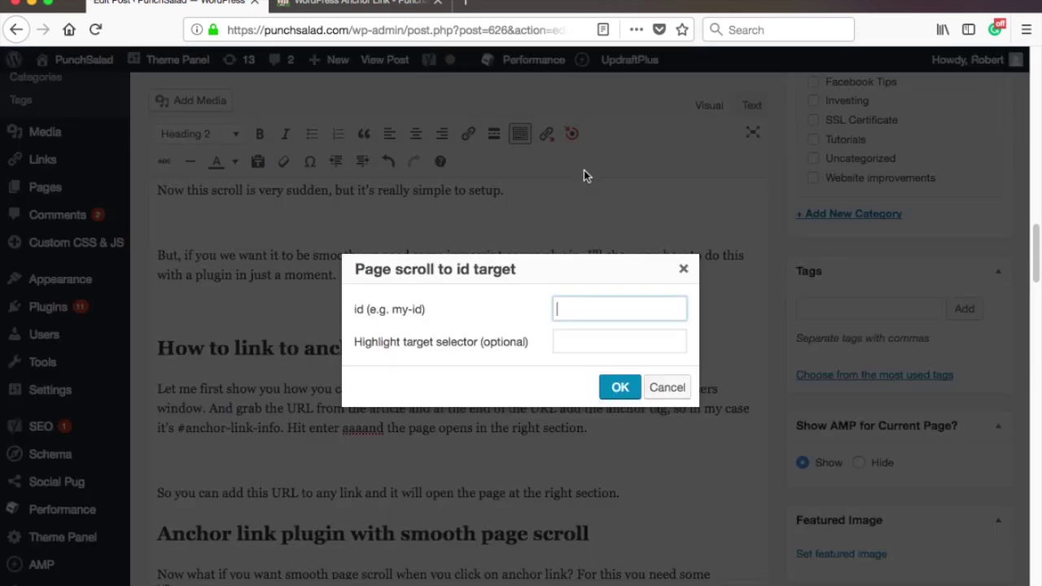
{"action": "type", "text": "#anchor-link-info"}
{"action": "left_click", "coordinate": [561, 310]}
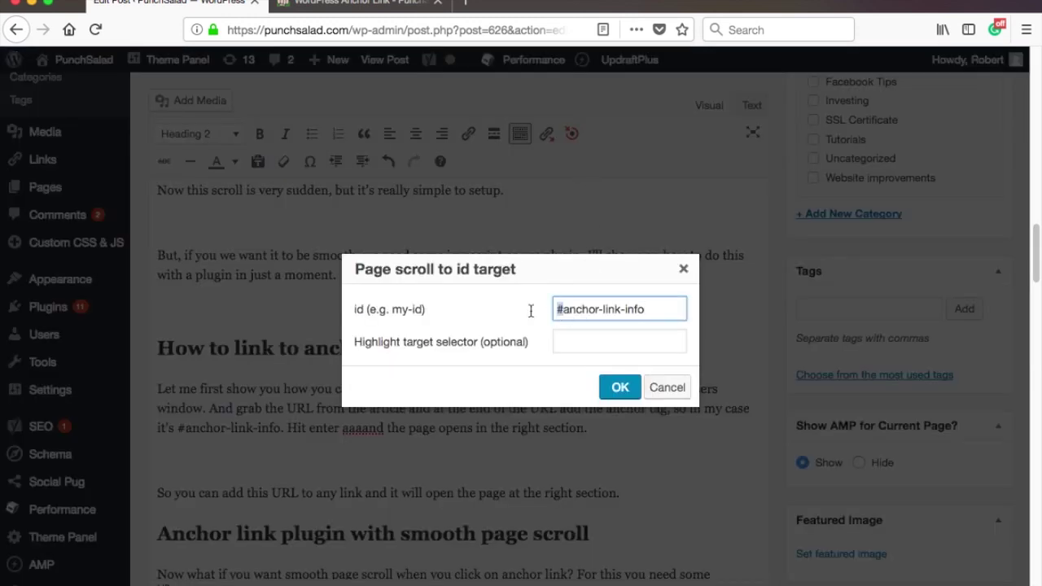
{"action": "key", "text": "BackSpace"}
{"action": "left_click", "coordinate": [609, 385]}
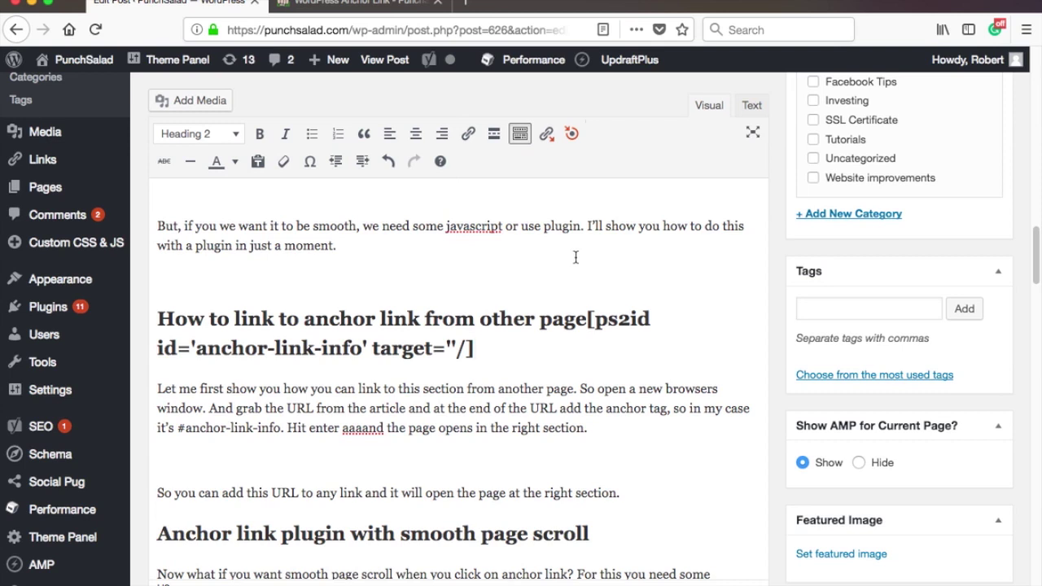
Step: Separate the heading text from the inserted ps2id target shortcode, then update the post
{"action": "left_click", "coordinate": [586, 320]}
{"action": "left_click_drag", "start_coordinate": [593, 320], "coordinate": [593, 344]}
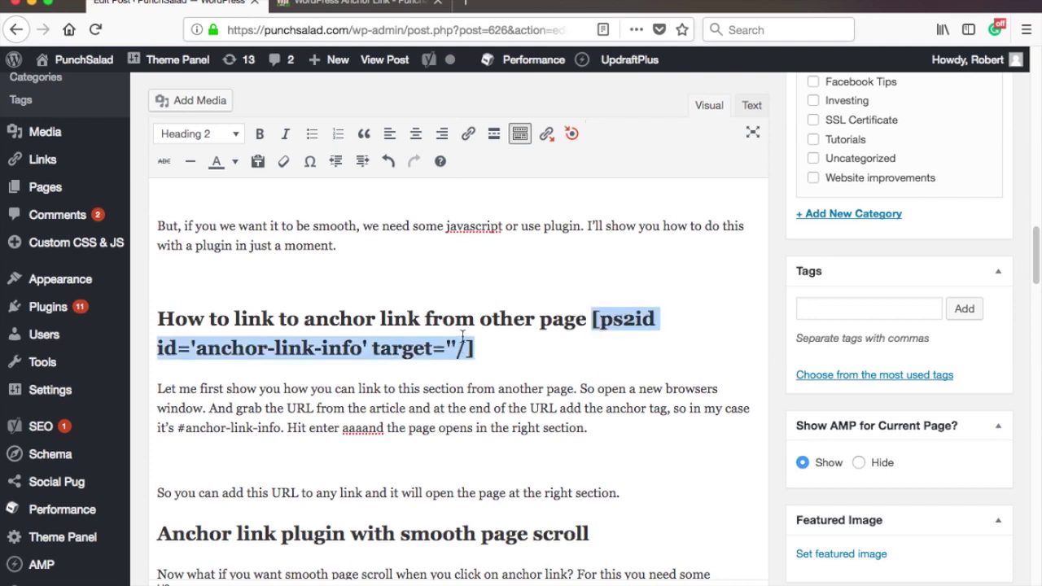
{"action": "scroll", "coordinate": [954, 243], "scroll_direction": "up", "scroll_amount": 2}
{"action": "left_click_drag", "start_coordinate": [1035, 244], "coordinate": [1028, 96]}
{"action": "left_click", "coordinate": [973, 372]}
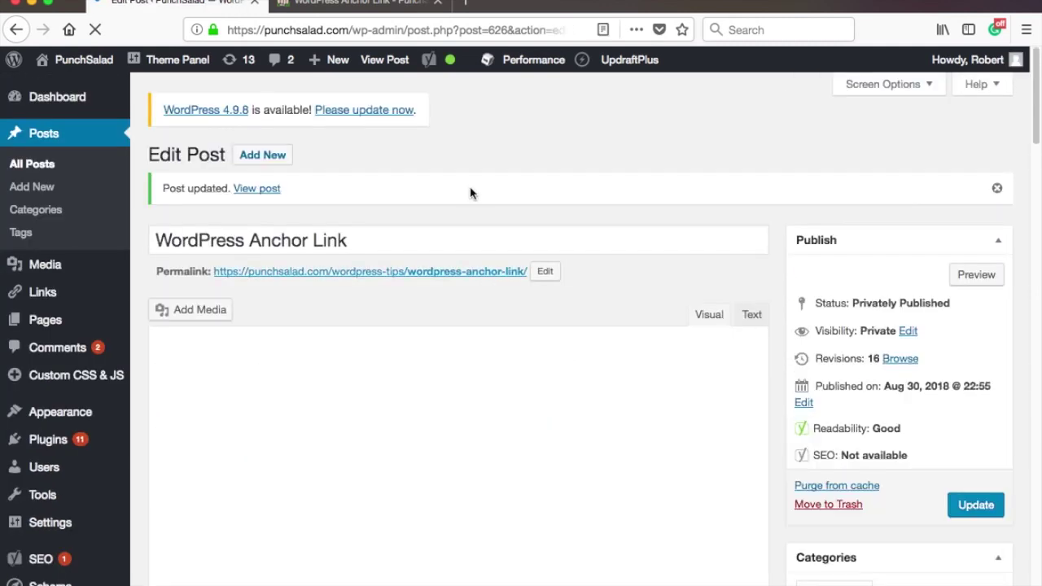
Step: Reload the live post and follow the 'How to link to anchor link from other page' list link
{"action": "left_click", "coordinate": [362, 4]}
{"action": "left_click", "coordinate": [94, 30]}
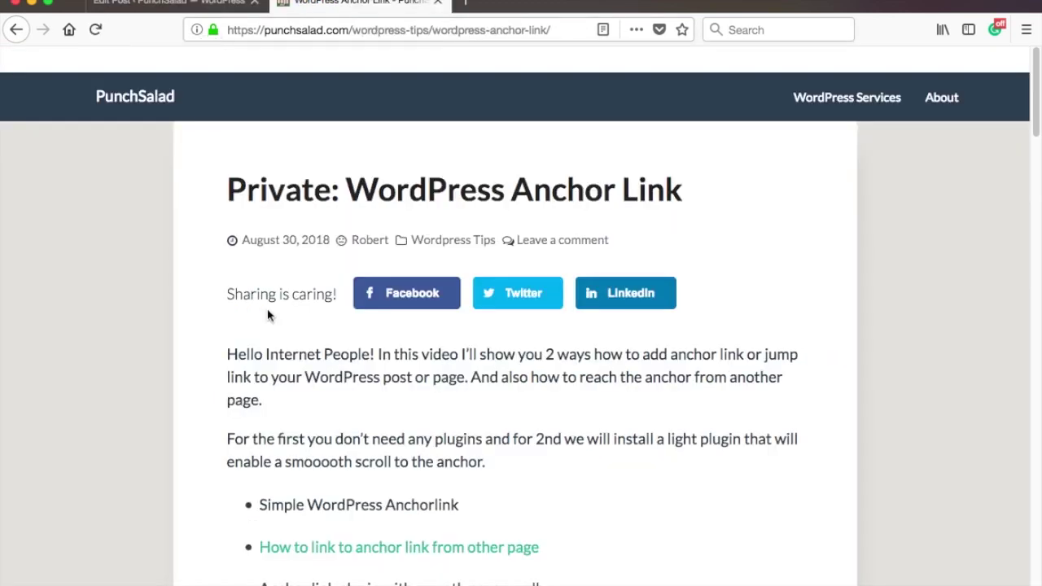
{"action": "scroll", "coordinate": [268, 315], "scroll_direction": "down", "scroll_amount": 5}
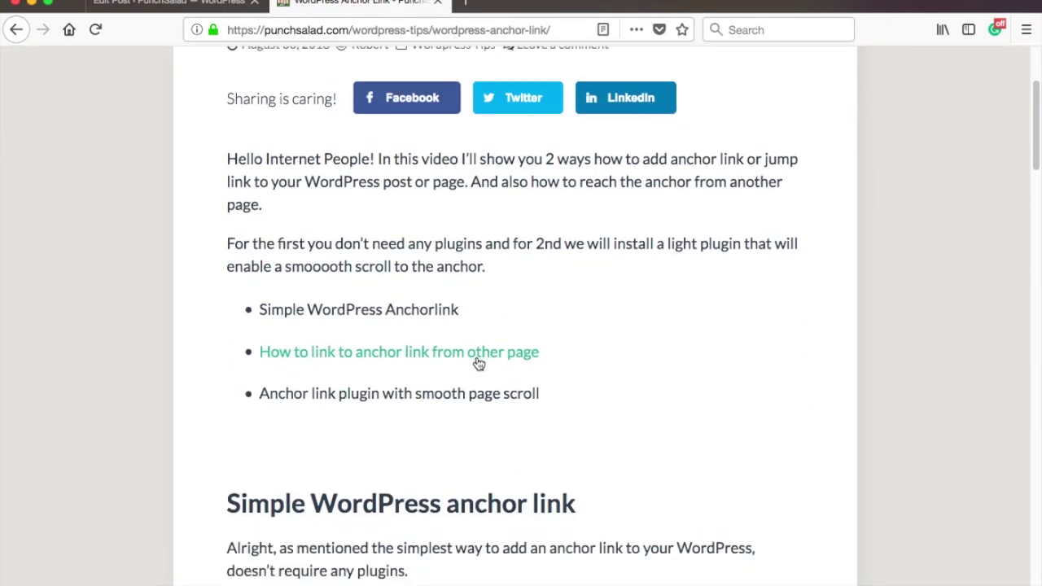
{"action": "left_click", "coordinate": [479, 358]}
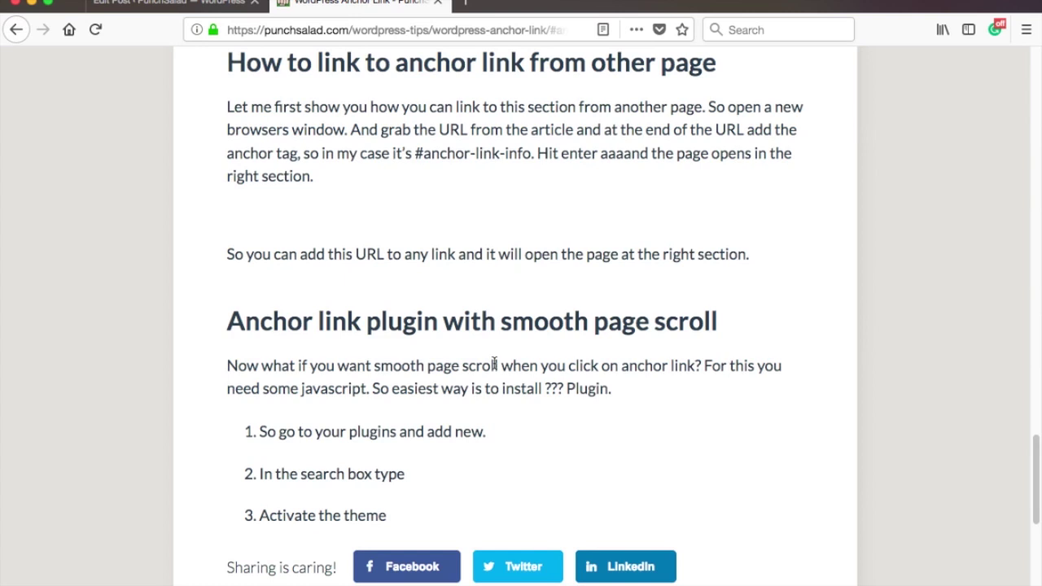
Step: Highlight the heading and first paragraph where the page scrolled to, confirming the jump
{"action": "left_click_drag", "start_coordinate": [704, 68], "coordinate": [729, 177]}
{"action": "left_click", "coordinate": [405, 162]}
{"action": "left_click_drag", "start_coordinate": [229, 62], "coordinate": [330, 179]}
{"action": "left_click", "coordinate": [359, 203]}
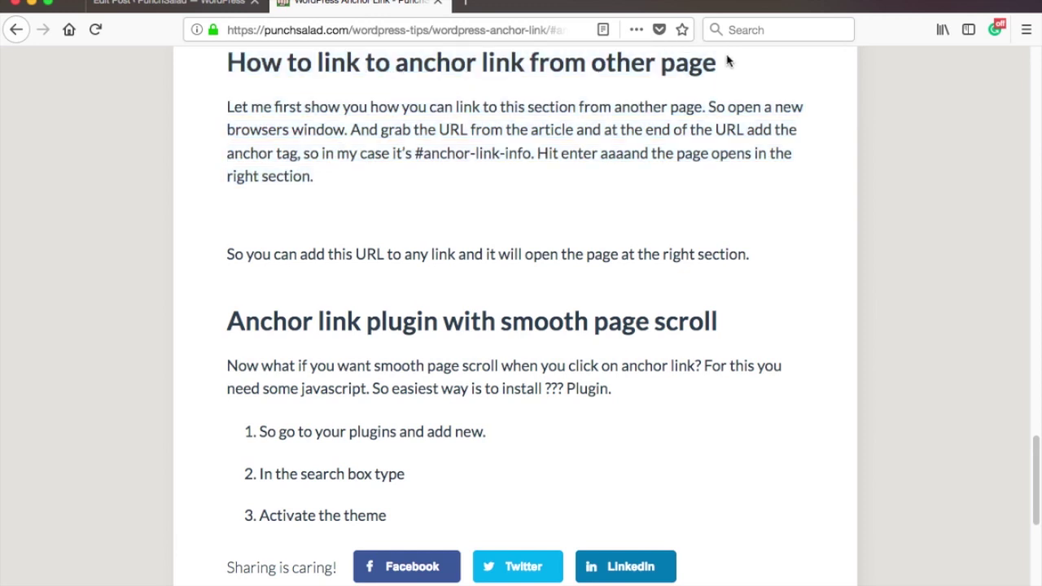